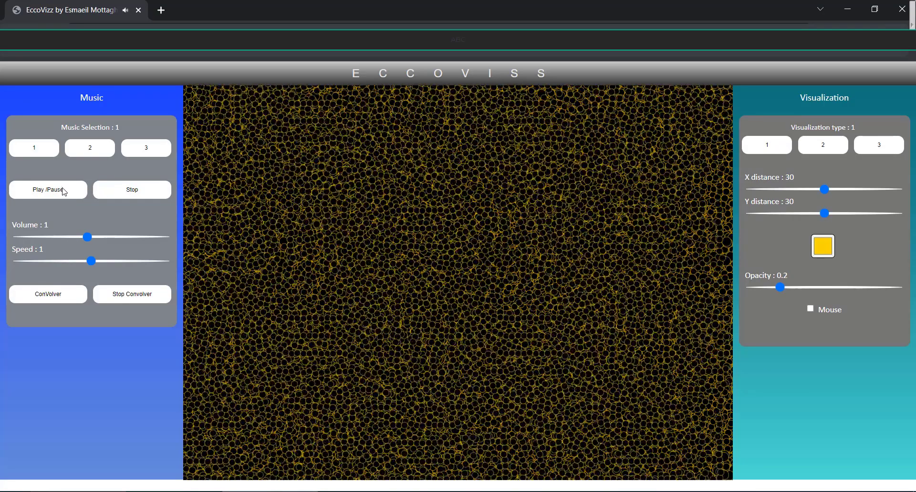
# - Try music selections 2 and 3 with the current visualization
pyautogui.click(90, 148)
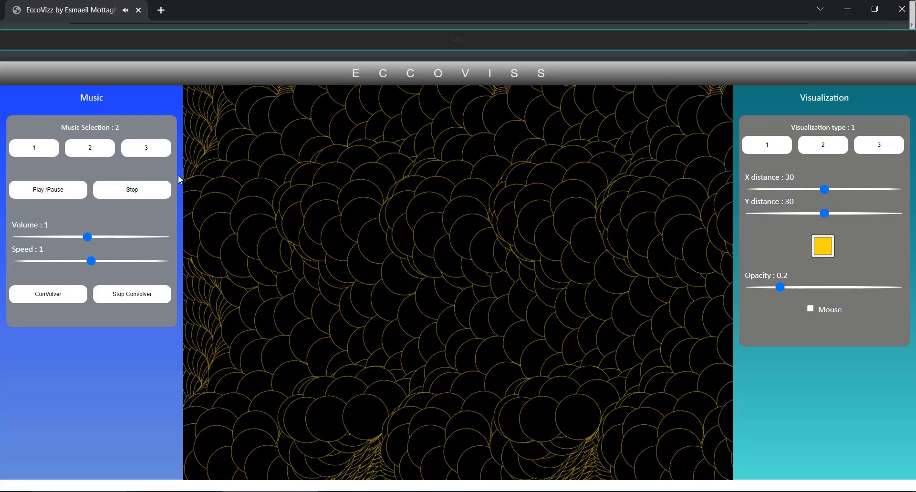
pyautogui.click(153, 150)
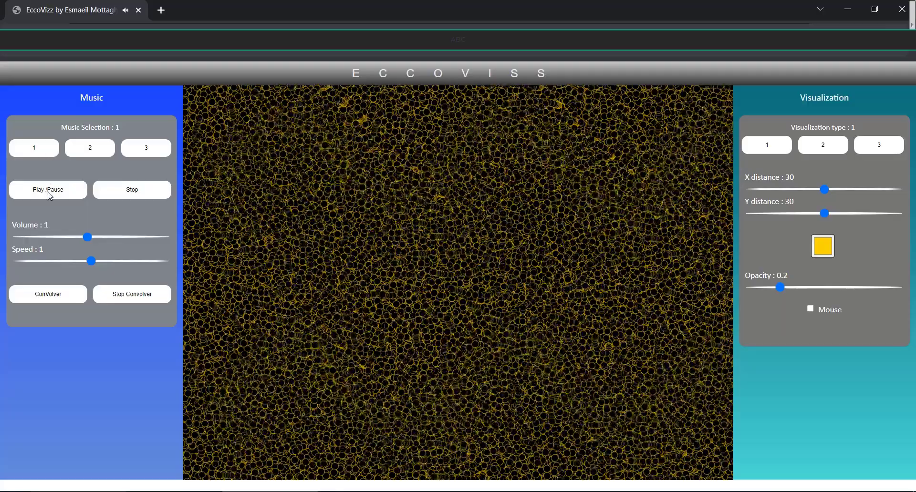
# - Raise the music speed to 1.9 and set the visualization's X distance to 47
pyautogui.moveTo(136, 240); pyautogui.dragTo(149, 241)
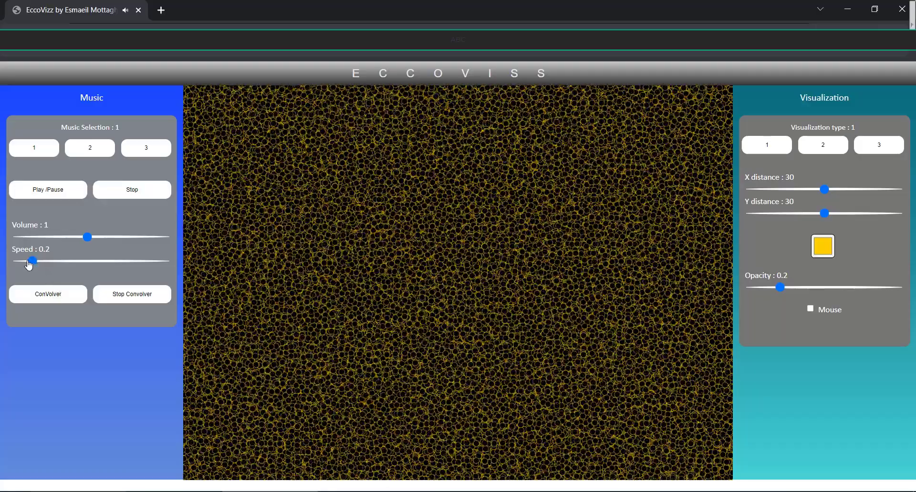
pyautogui.moveTo(100, 266); pyautogui.dragTo(140, 265)
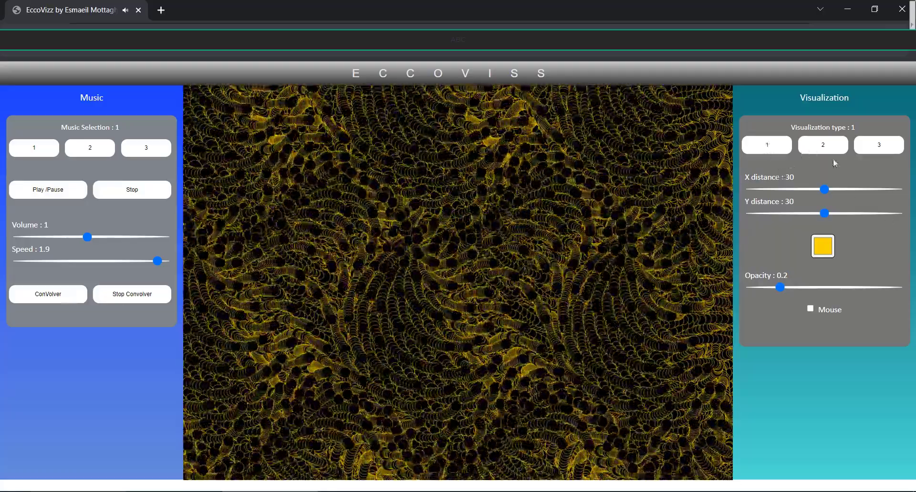
pyautogui.moveTo(824, 189)
pyautogui.mouseDown()
pyautogui.moveTo(793, 191)
pyautogui.moveTo(887, 197)
pyautogui.mouseUp()
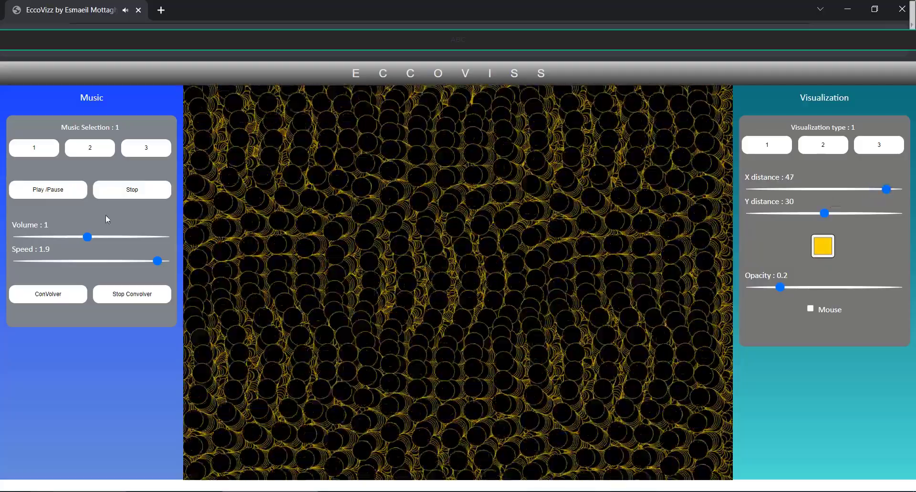
# - Slow the music speed to 0.5 and raise the volume to 2
pyautogui.click(41, 264)
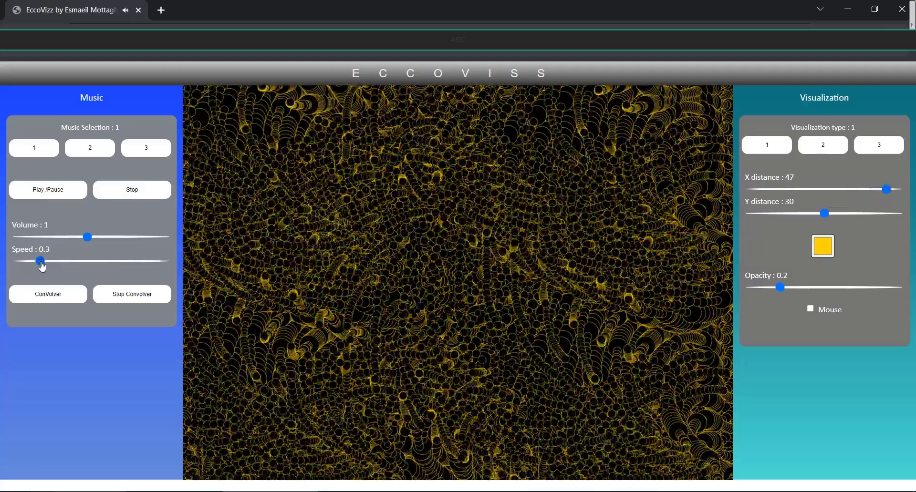
pyautogui.moveTo(41, 262); pyautogui.dragTo(54, 263)
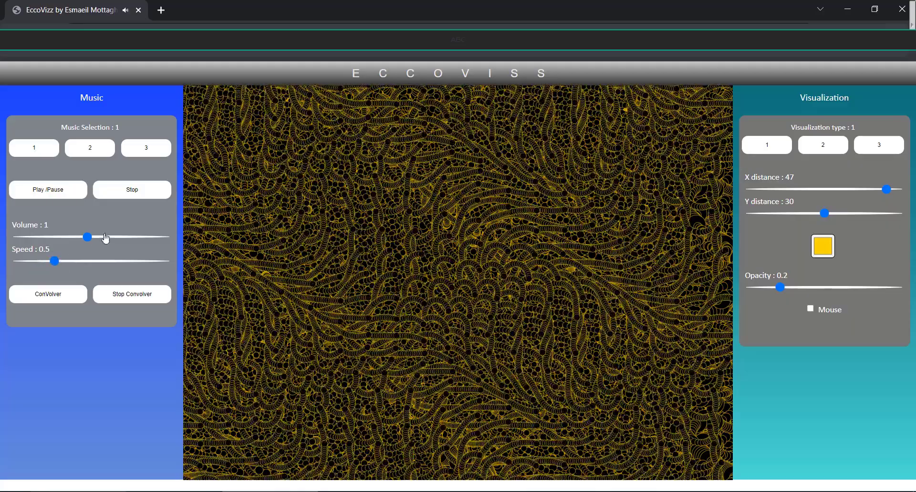
pyautogui.moveTo(105, 239); pyautogui.dragTo(167, 238)
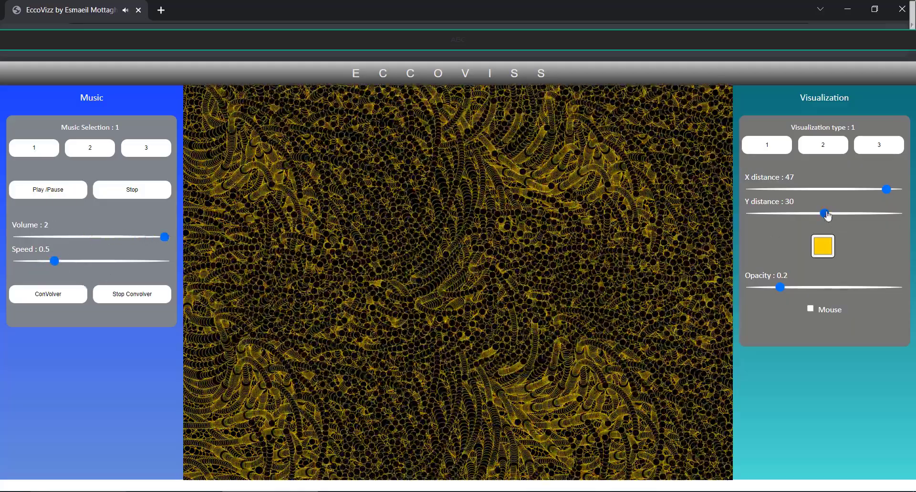
# - Set the visualization's X distance to 49 and its Y distance to 14
pyautogui.moveTo(887, 189); pyautogui.dragTo(864, 190)
pyautogui.moveTo(824, 213); pyautogui.dragTo(766, 215)
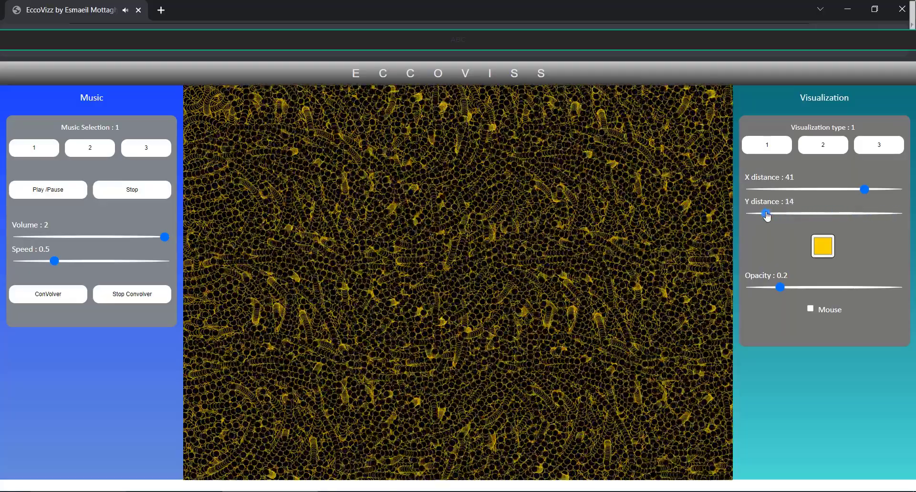
pyautogui.moveTo(864, 189); pyautogui.dragTo(895, 192)
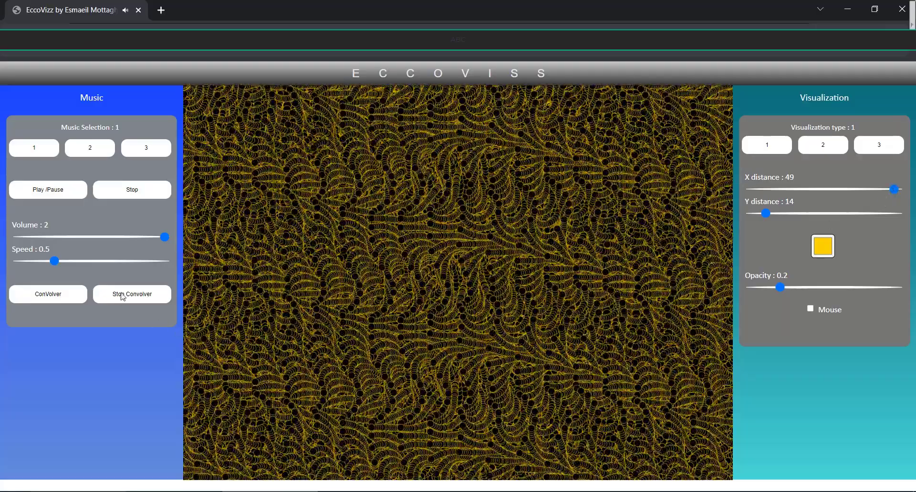
# - Set the music speed to 1.4 and recolour the visualization, trying light green, light red and light blue hues
pyautogui.click(120, 261)
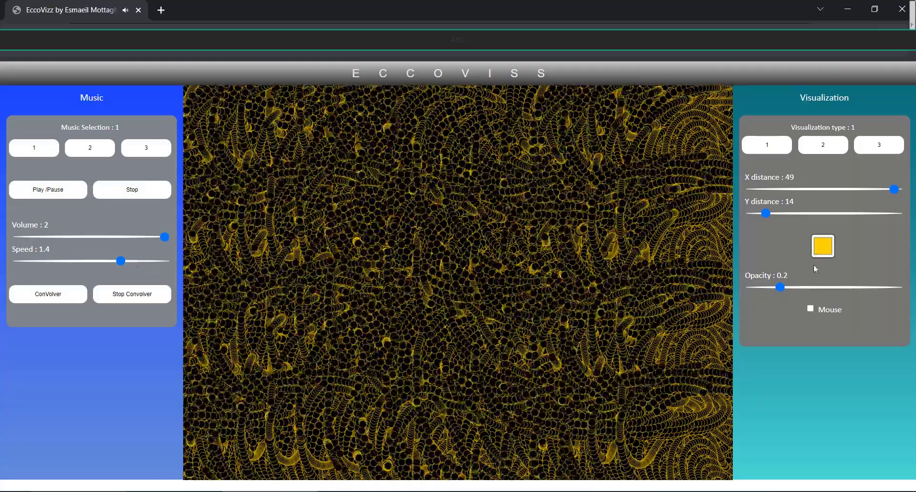
pyautogui.click(823, 246)
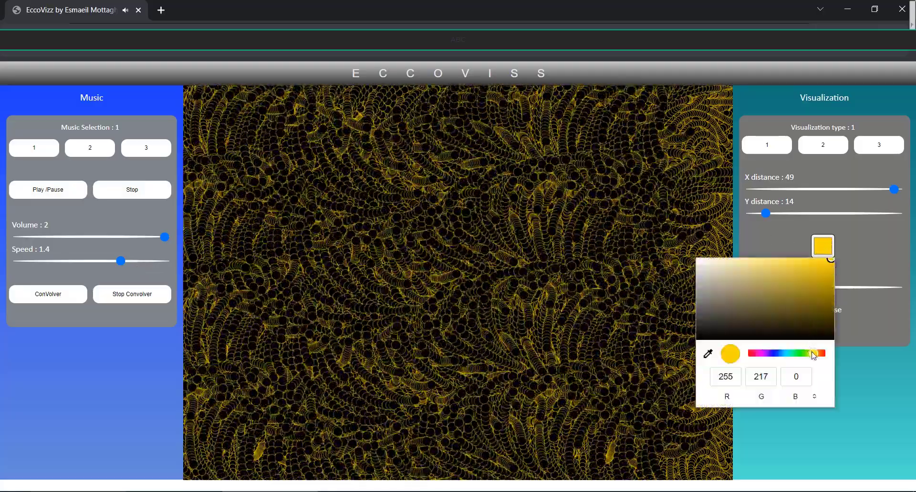
pyautogui.click(767, 259)
pyautogui.click(804, 354)
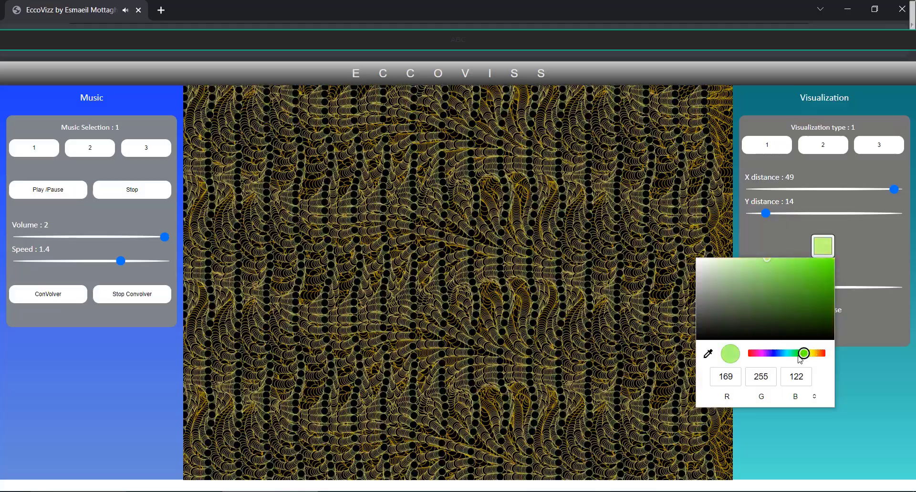
pyautogui.moveTo(799, 355); pyautogui.dragTo(778, 359)
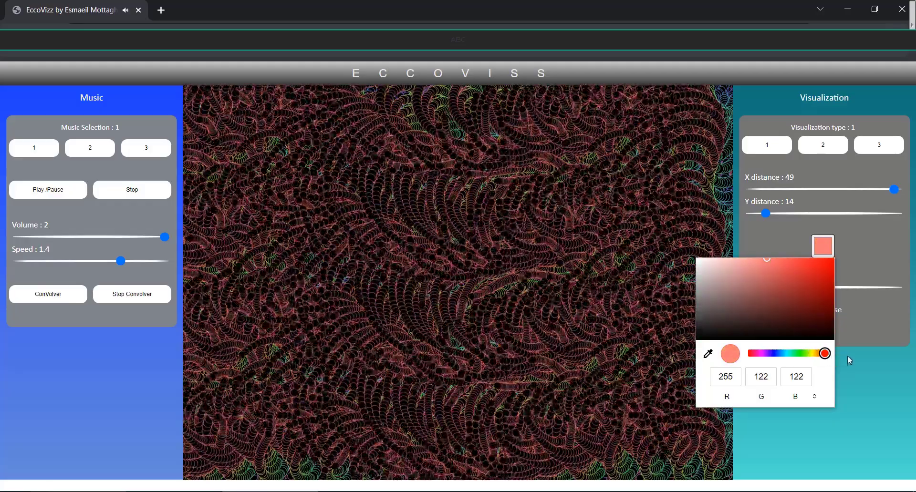
pyautogui.moveTo(824, 355); pyautogui.dragTo(815, 358)
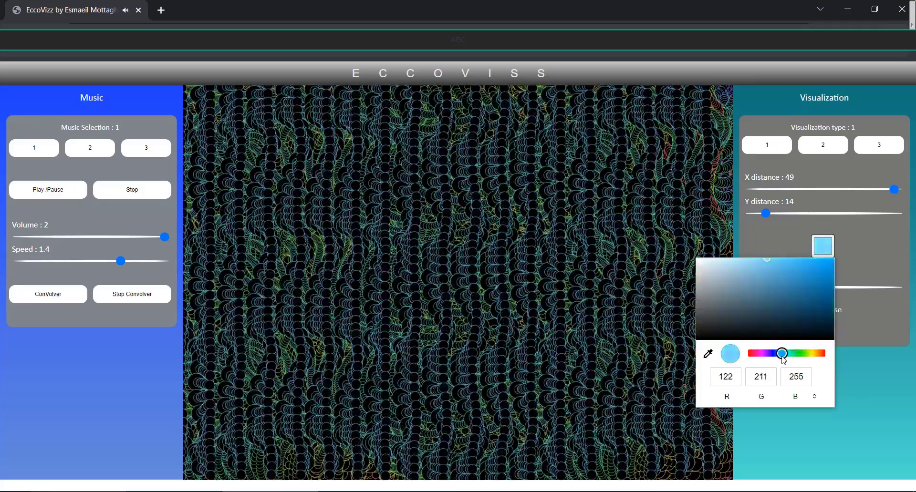
# - Set the Y distance to 28 and lighten the visualization colour to RGB 179, 198, 255
pyautogui.click(767, 215)
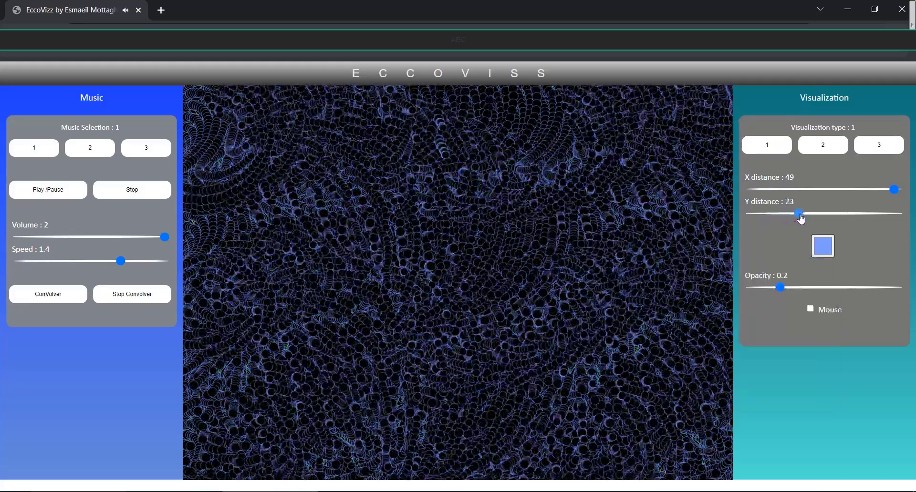
pyautogui.click(825, 246)
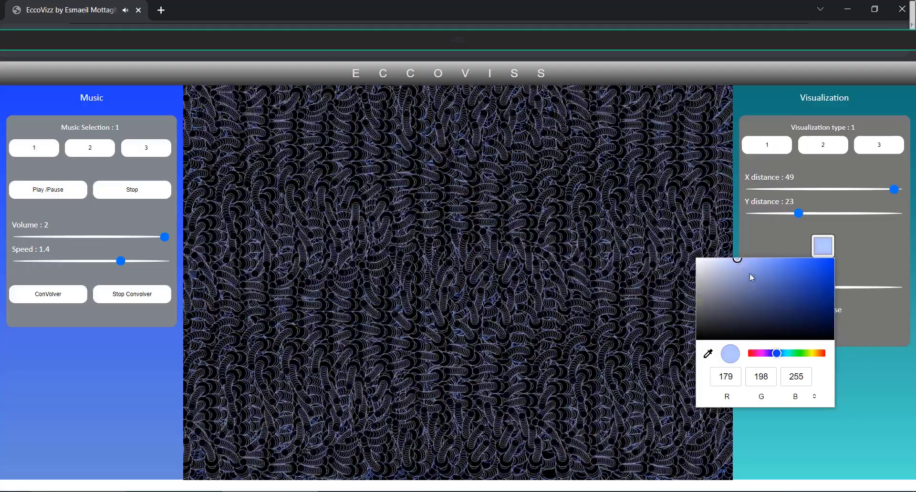
pyautogui.click(876, 375)
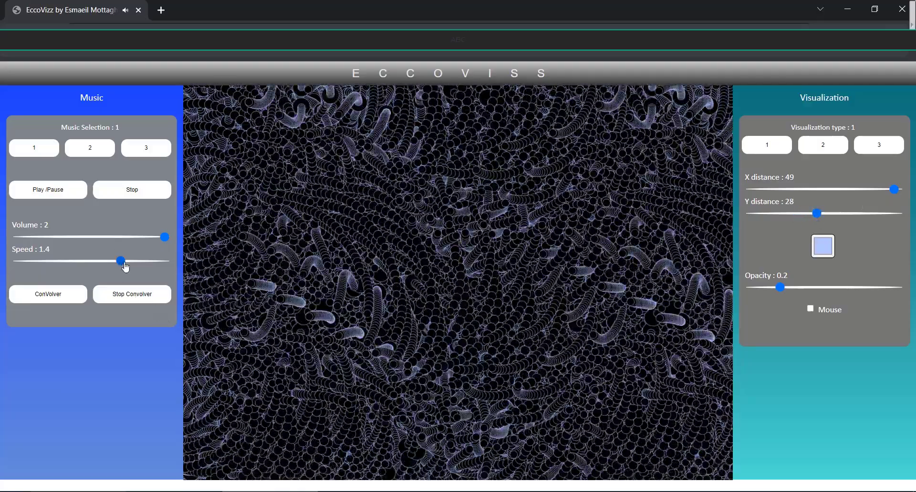
# - Slow the music speed to 0.6 and switch to visualization type 2 with an X distance of 18
pyautogui.moveTo(122, 262); pyautogui.dragTo(66, 266)
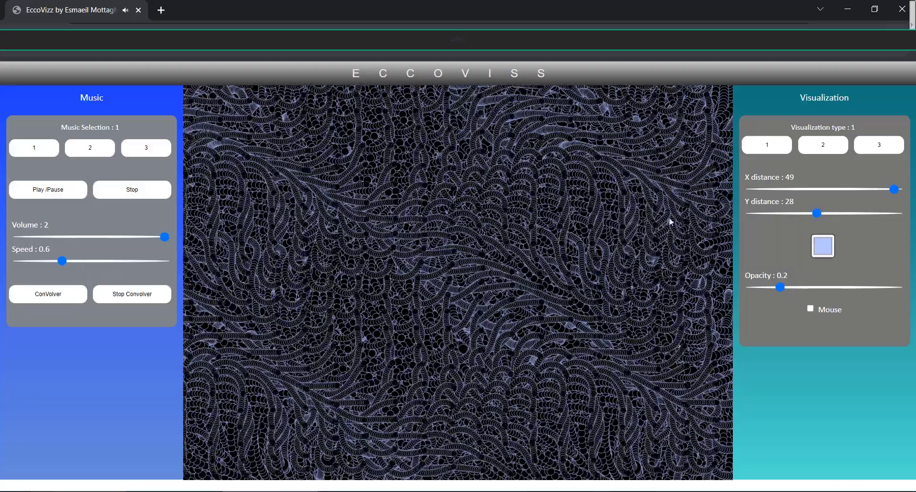
pyautogui.click(824, 146)
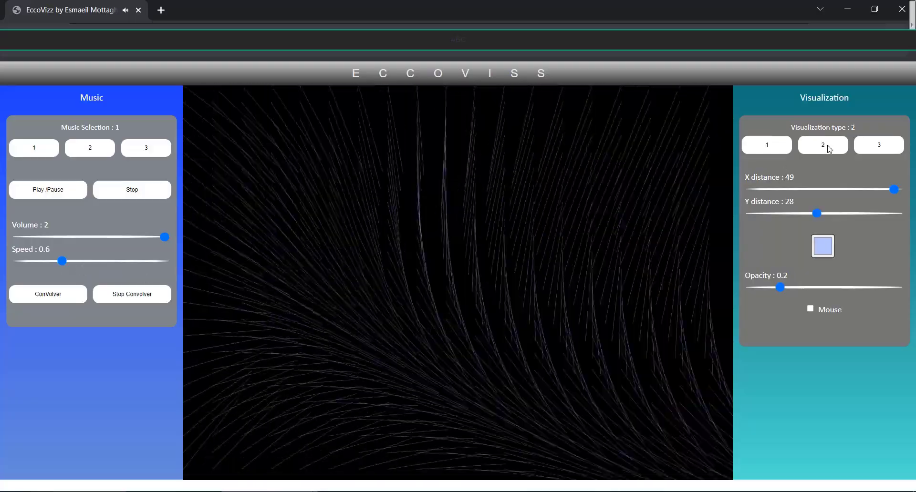
pyautogui.moveTo(894, 189); pyautogui.dragTo(780, 189)
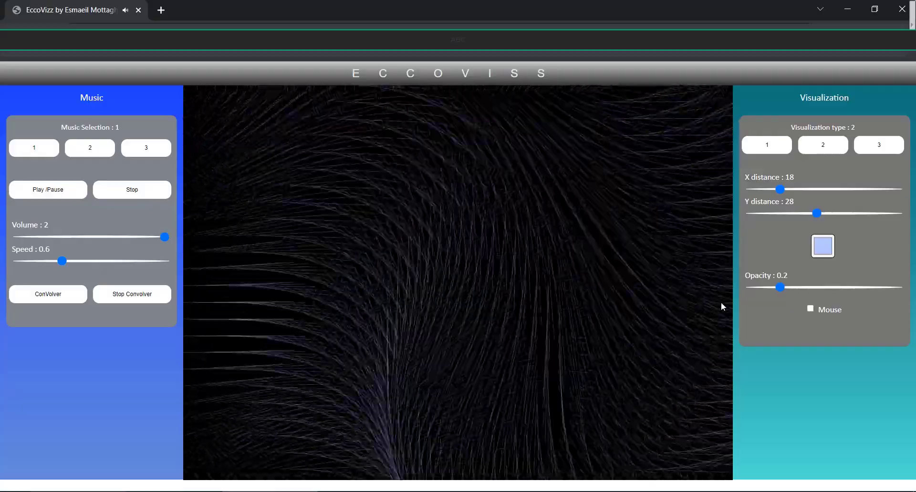
# - Raise the visualization's opacity to 0.53 and set its distances to X 22 and Y 15
pyautogui.click(809, 288)
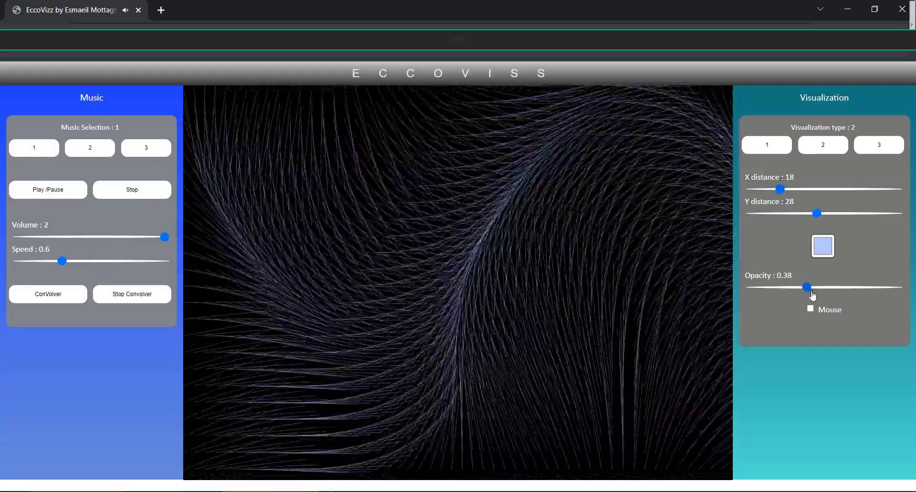
pyautogui.moveTo(812, 289); pyautogui.dragTo(830, 289)
pyautogui.moveTo(823, 191); pyautogui.dragTo(864, 189)
pyautogui.moveTo(818, 214); pyautogui.dragTo(769, 215)
pyautogui.moveTo(864, 190); pyautogui.dragTo(794, 192)
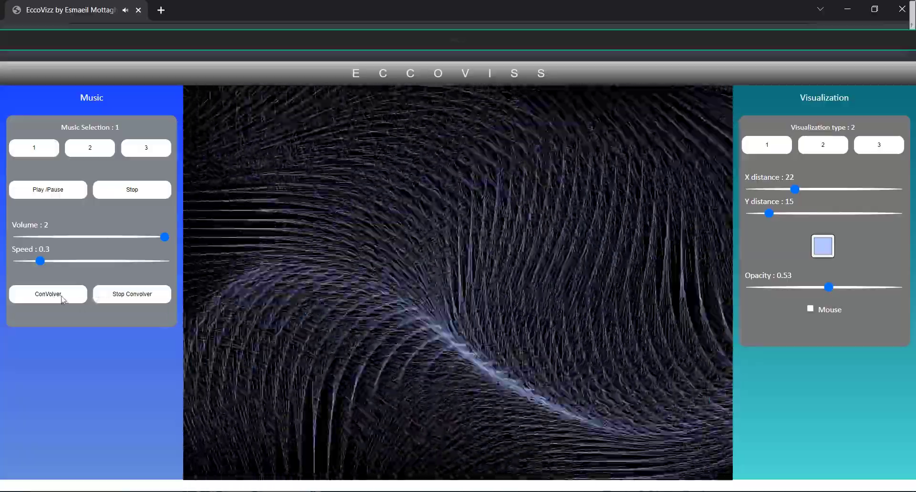
# - Raise the music speed to 1.4 and the visualization's X distance to 50
pyautogui.moveTo(40, 261); pyautogui.dragTo(120, 261)
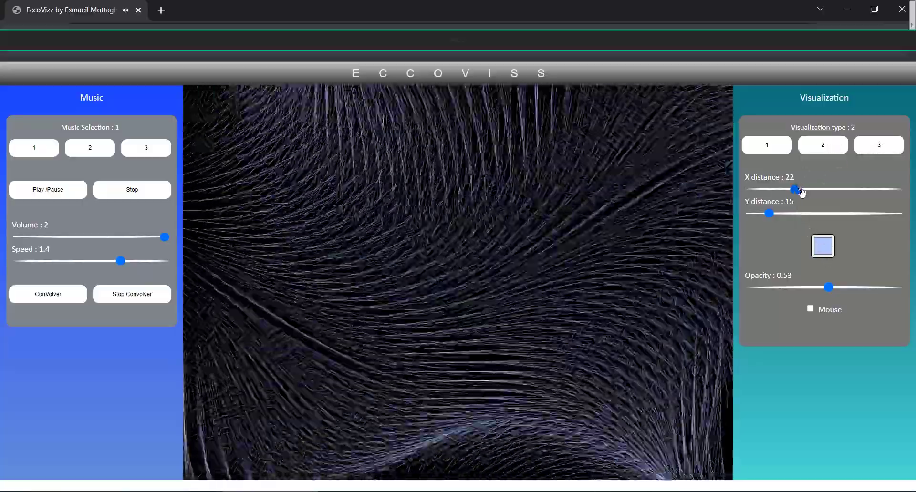
pyautogui.moveTo(801, 192); pyautogui.dragTo(900, 193)
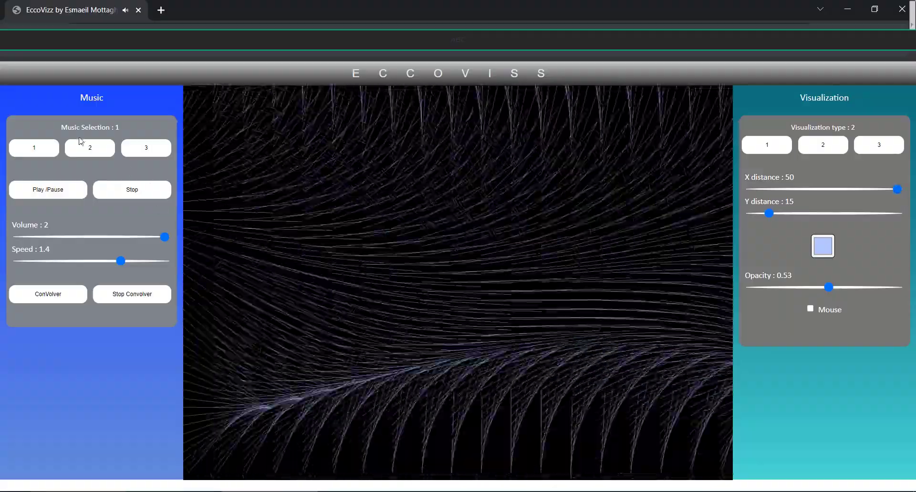
# - Cycle the music through selections 2 and 3 and return to selection 1
pyautogui.click(90, 148)
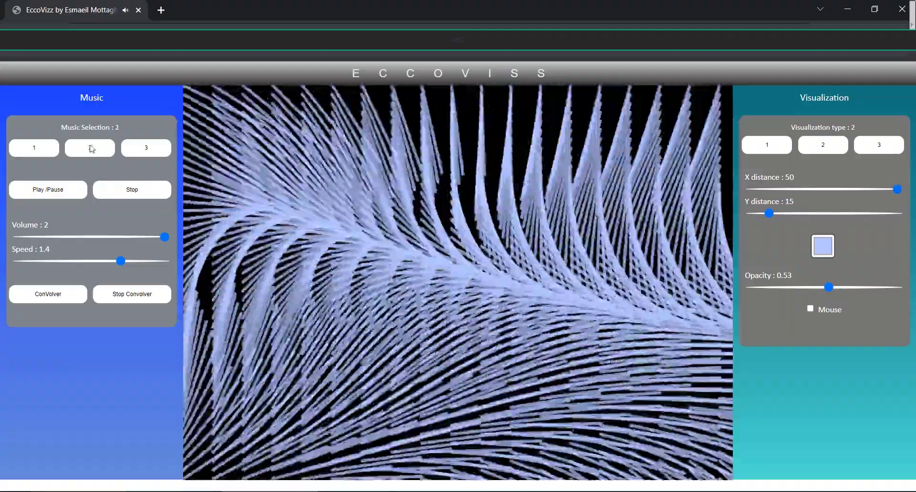
pyautogui.click(143, 148)
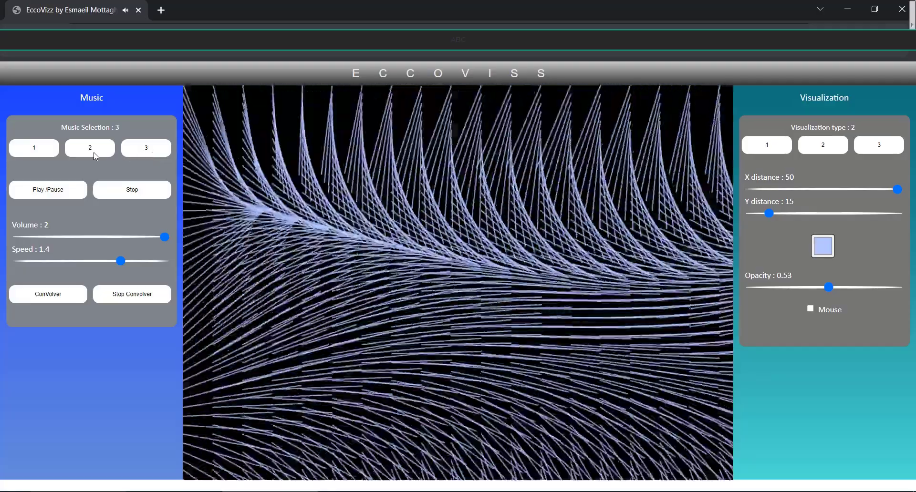
pyautogui.click(30, 147)
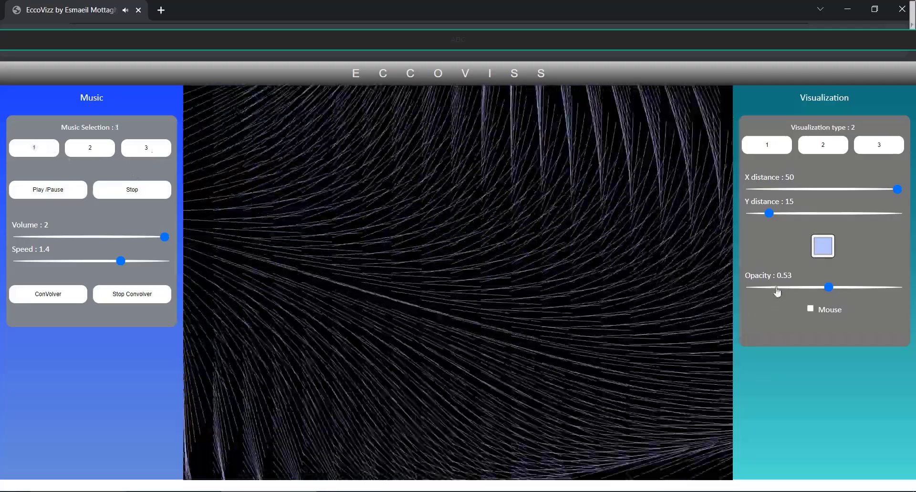
# - Lower the visualization's opacity to 0.17 and stop playback on music selection 3
pyautogui.click(777, 288)
pyautogui.click(150, 148)
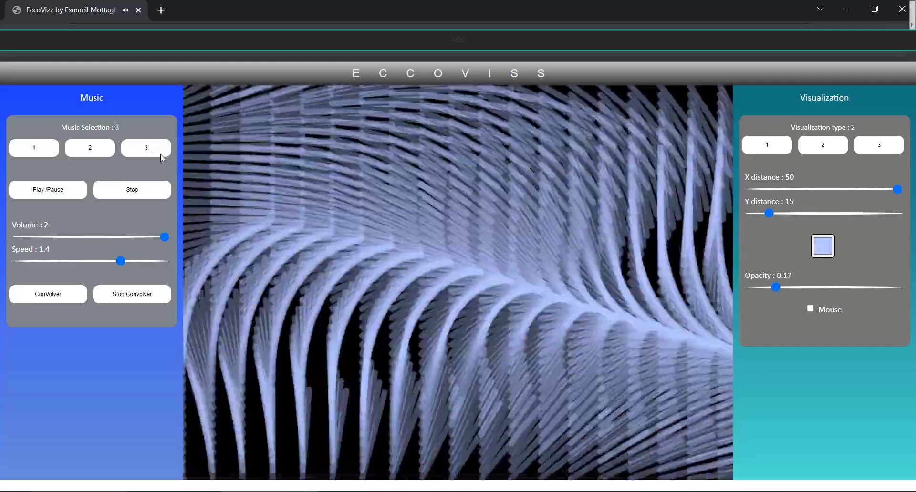
pyautogui.click(144, 188)
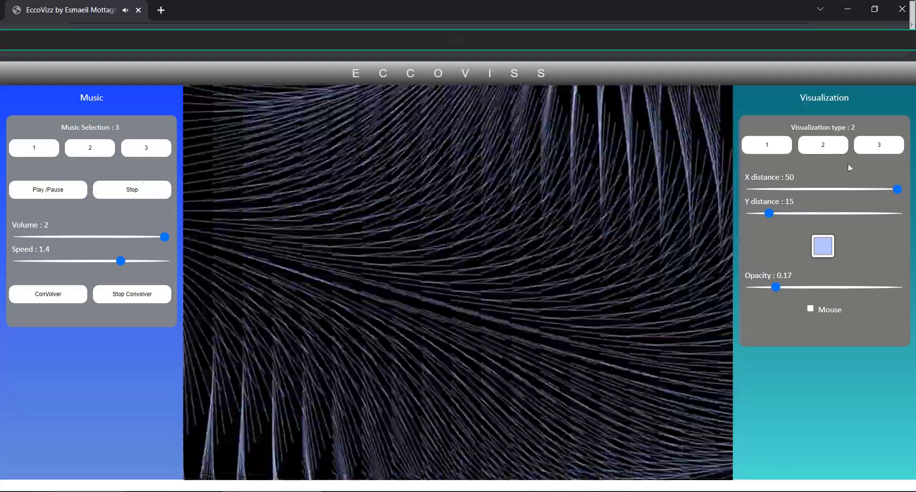
# - Switch to music selection 1 at speed 1 and reduce the visualization's X distance to 13
pyautogui.moveTo(898, 190); pyautogui.dragTo(779, 200)
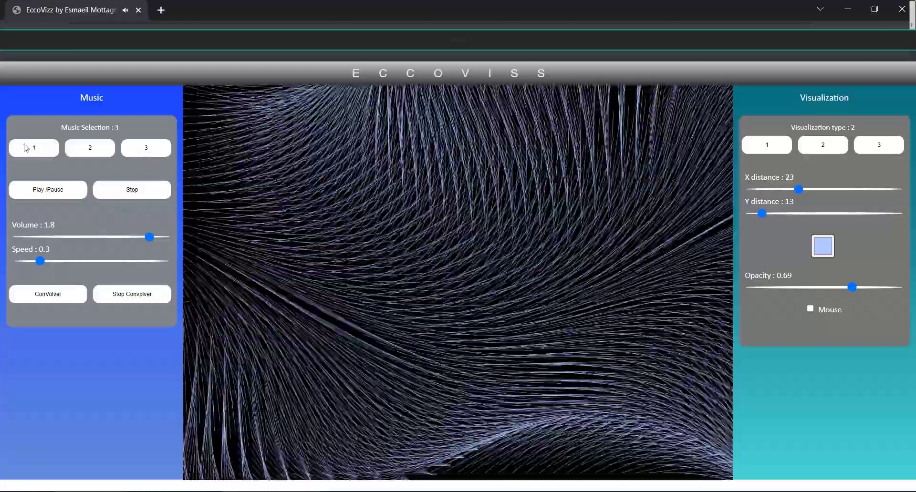
pyautogui.click(26, 148)
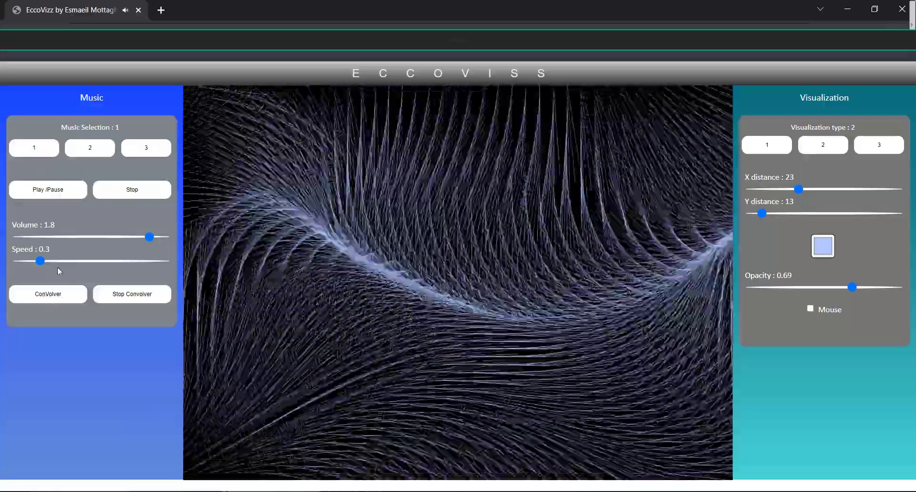
pyautogui.moveTo(73, 261); pyautogui.dragTo(91, 262)
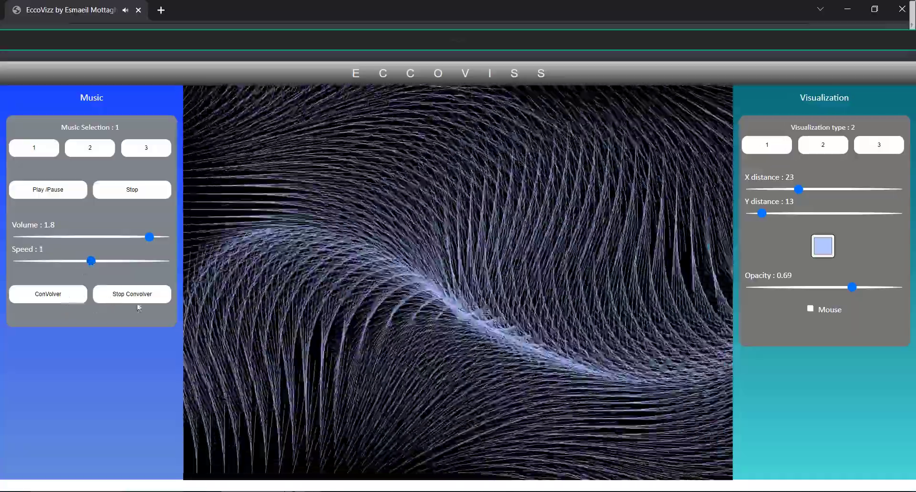
pyautogui.moveTo(800, 189); pyautogui.dragTo(762, 192)
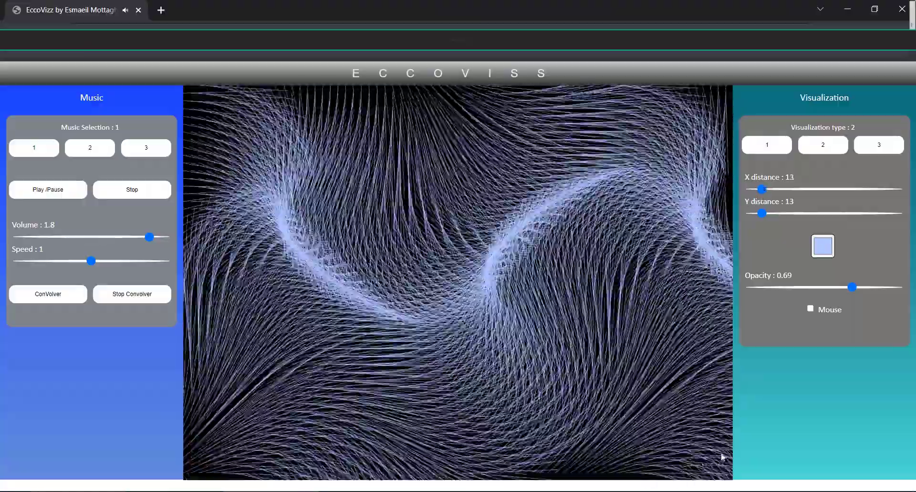
# - Change the visualization colour to a pale sky blue
pyautogui.click(823, 247)
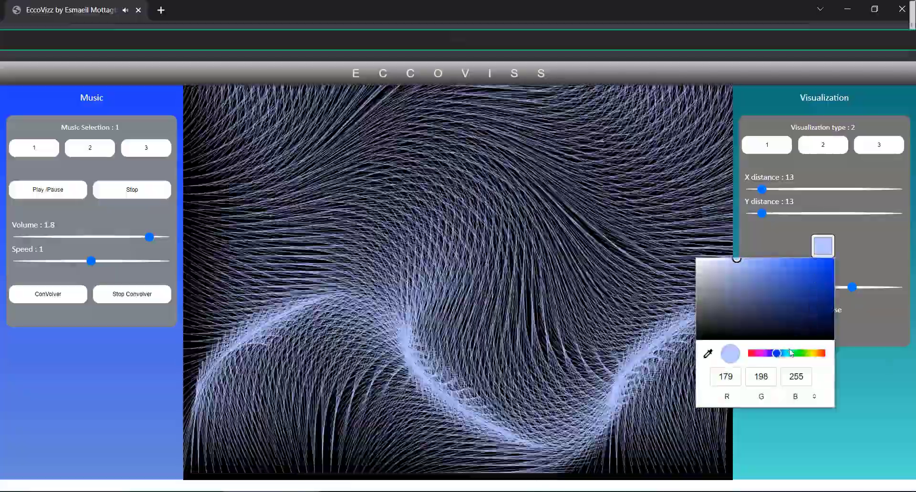
pyautogui.click(779, 353)
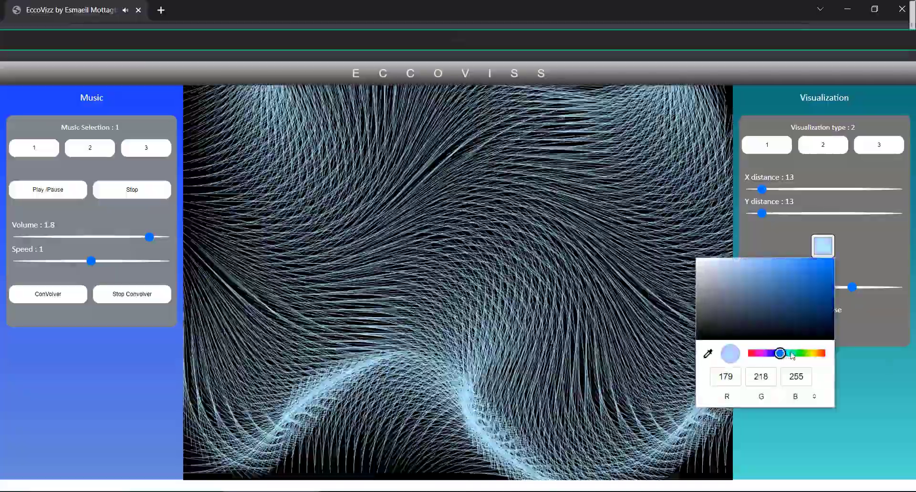
pyautogui.moveTo(792, 354)
pyautogui.mouseDown()
pyautogui.moveTo(826, 357)
pyautogui.moveTo(749, 358)
pyautogui.moveTo(778, 357)
pyautogui.mouseUp()
pyautogui.click(908, 368)
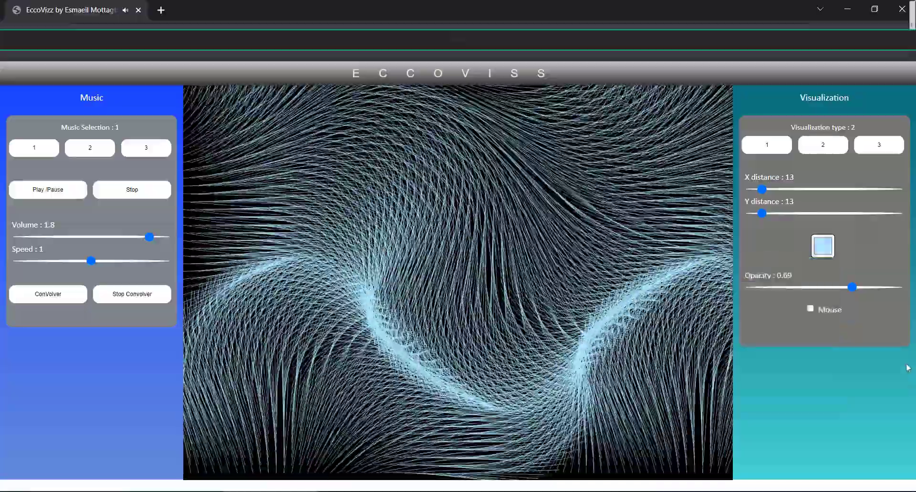
# - Enable mouse interaction and set the visualization's opacity to 0.52, first trying it at 0.09
pyautogui.moveTo(852, 287); pyautogui.dragTo(764, 294)
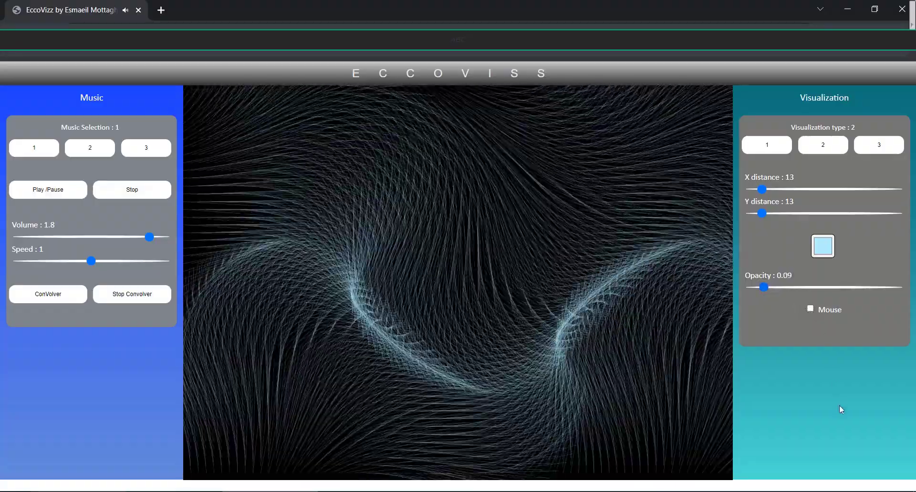
pyautogui.click(810, 309)
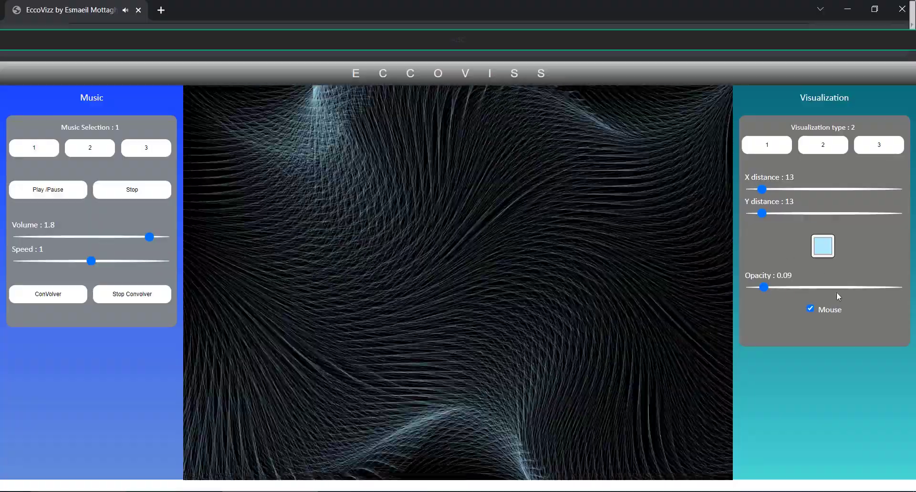
pyautogui.click(828, 288)
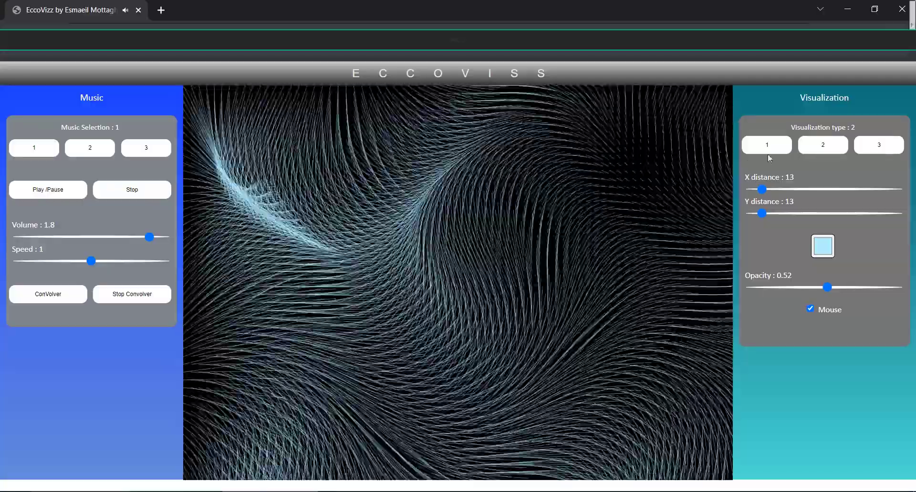
# - Switch to visualization type 1 with a Y distance of 22 and an X distance of 25
pyautogui.click(767, 145)
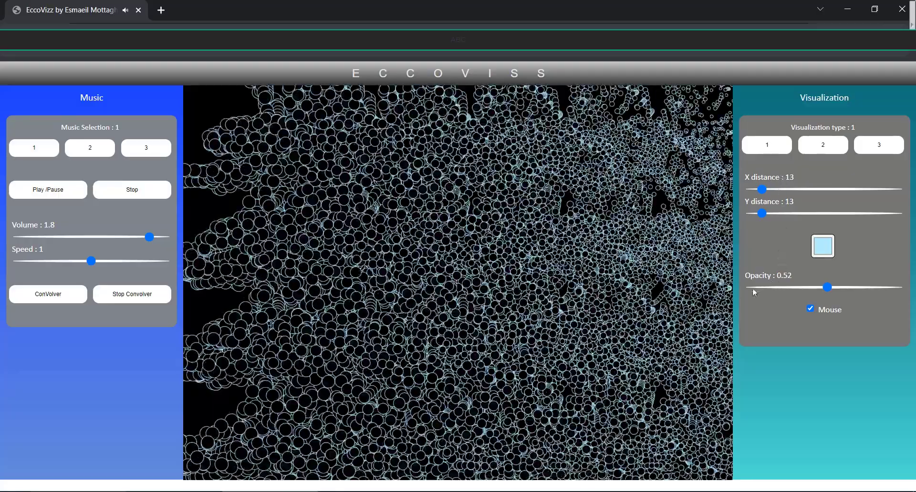
pyautogui.click(795, 213)
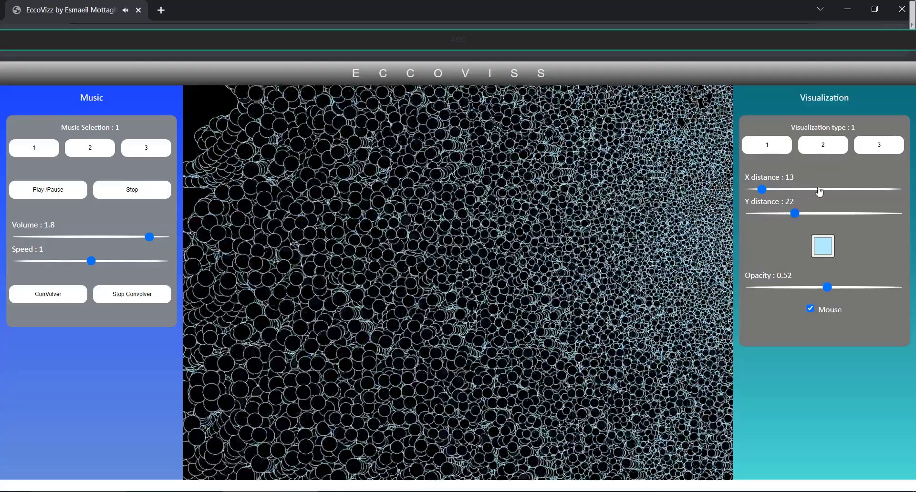
pyautogui.click(806, 189)
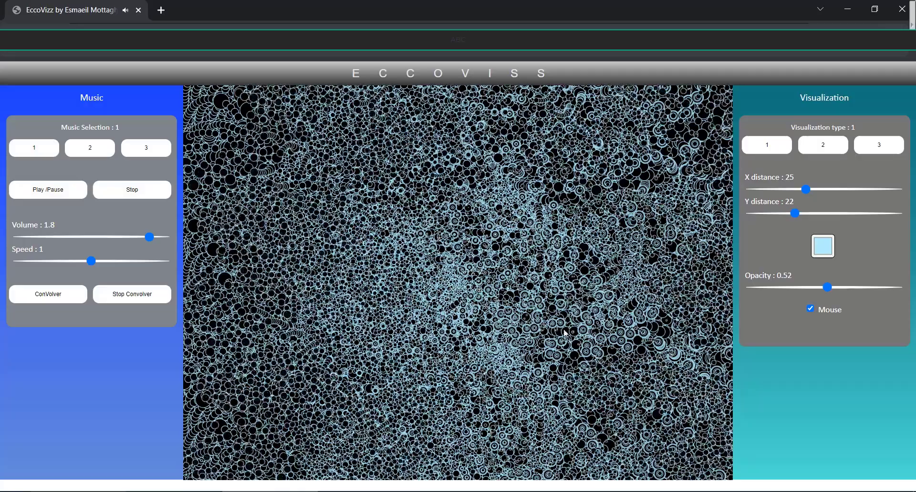
# - Switch to music selection 2 and raise the visualization's Y distance to 31 and X distance to 34
pyautogui.click(103, 148)
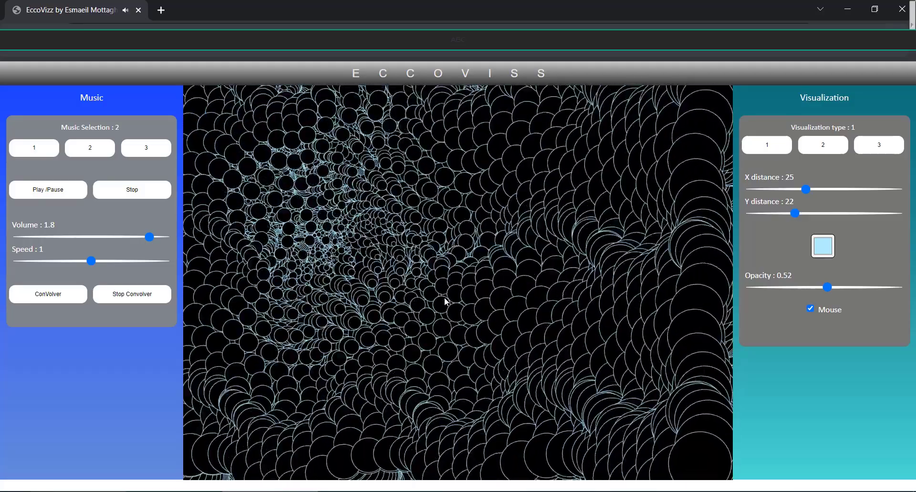
pyautogui.click(826, 215)
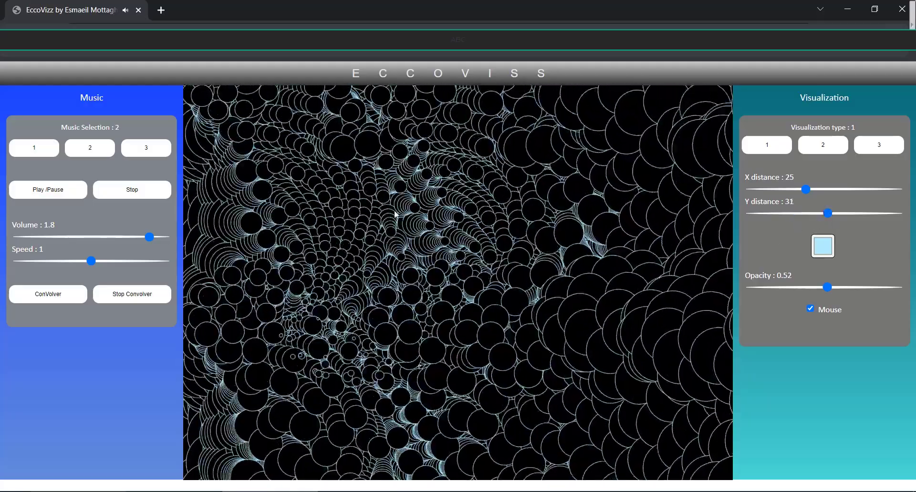
pyautogui.click(838, 190)
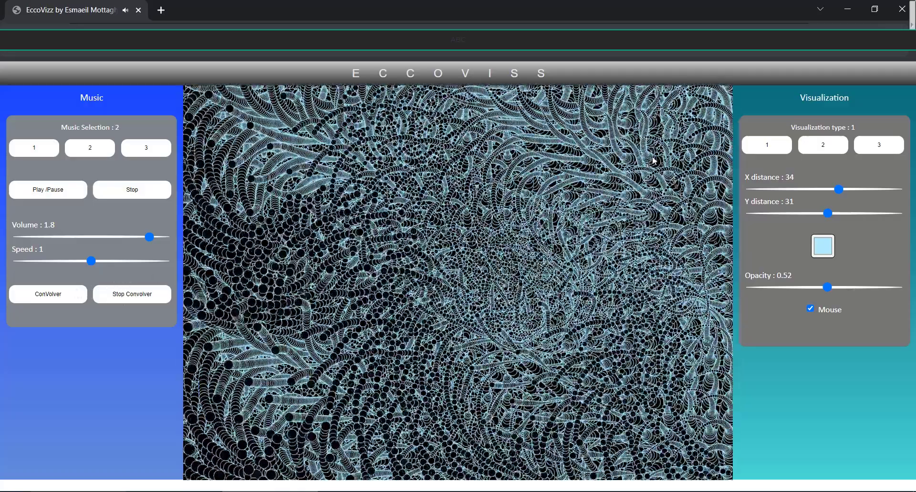
# - Set the music volume to 2 and speed to 0.2, and the visualization's X and Y distances to 50 and 34
pyautogui.click(165, 238)
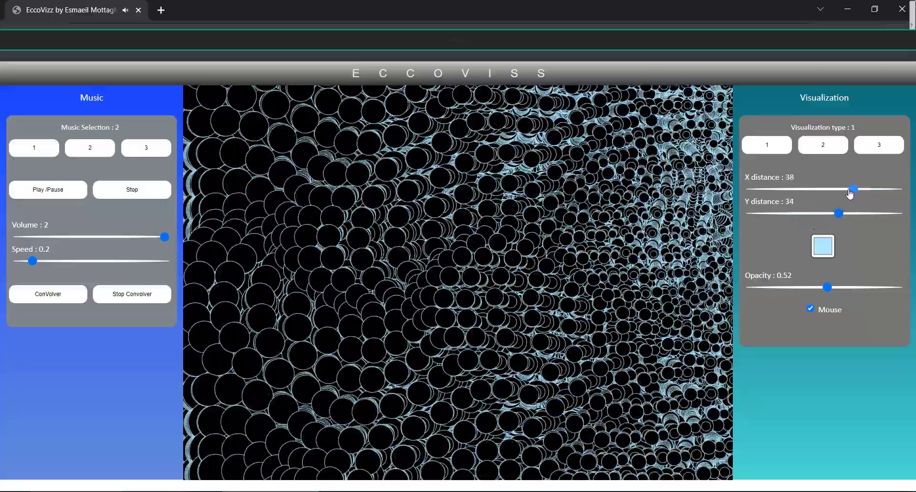
pyautogui.moveTo(849, 194); pyautogui.dragTo(875, 193)
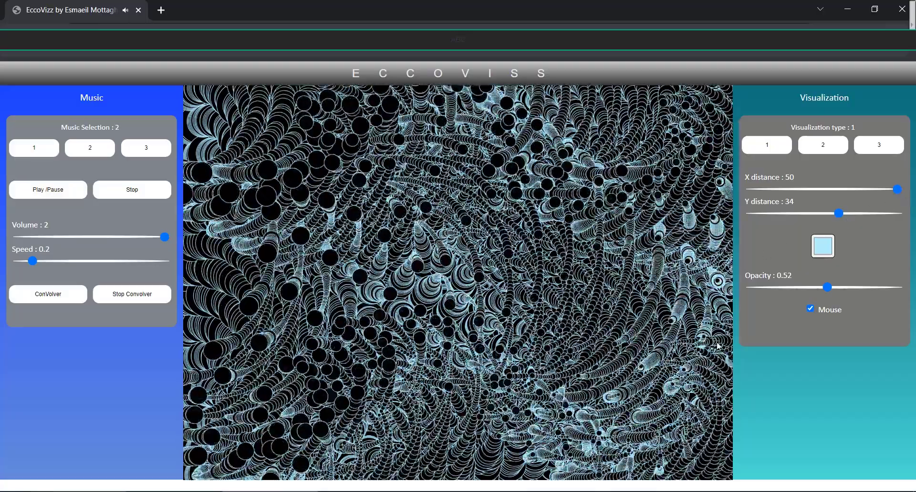
# - Sweep the visualization colour through purple and pink to a pale orange with RGB 255, 198, 179
pyautogui.click(833, 248)
pyautogui.moveTo(816, 352); pyautogui.dragTo(783, 361)
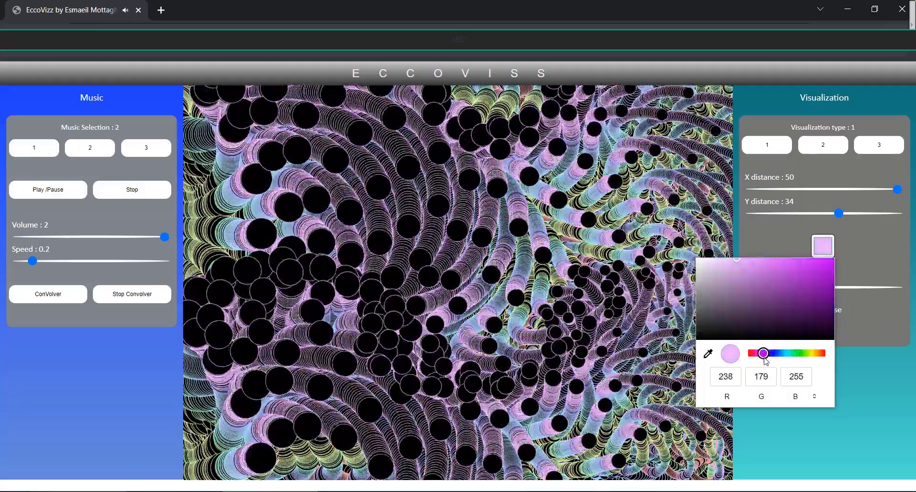
pyautogui.moveTo(787, 361); pyautogui.dragTo(741, 361)
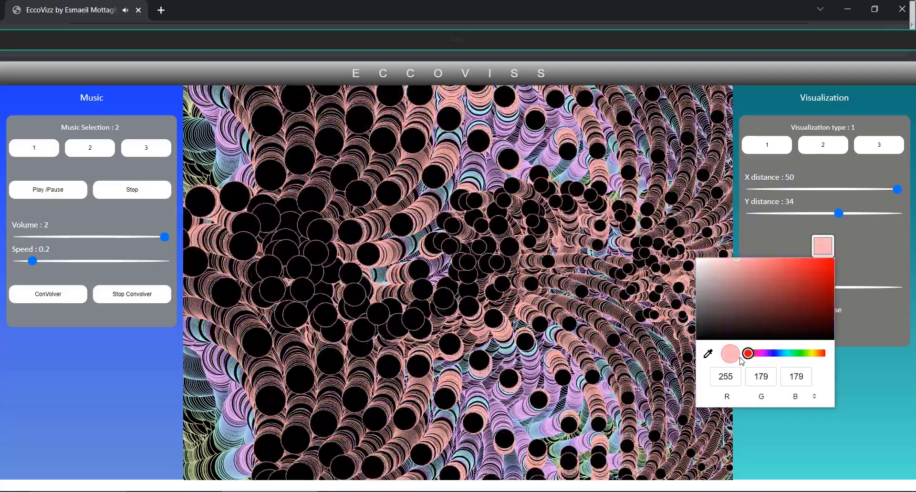
pyautogui.moveTo(769, 361); pyautogui.dragTo(823, 361)
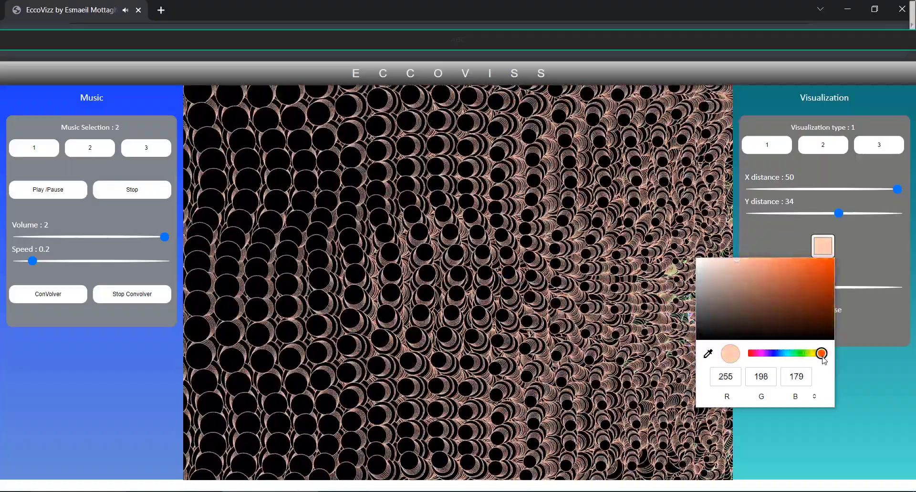
# - Set the music speed to 2 and change the visualization colour to a pale blue
pyautogui.click(149, 263)
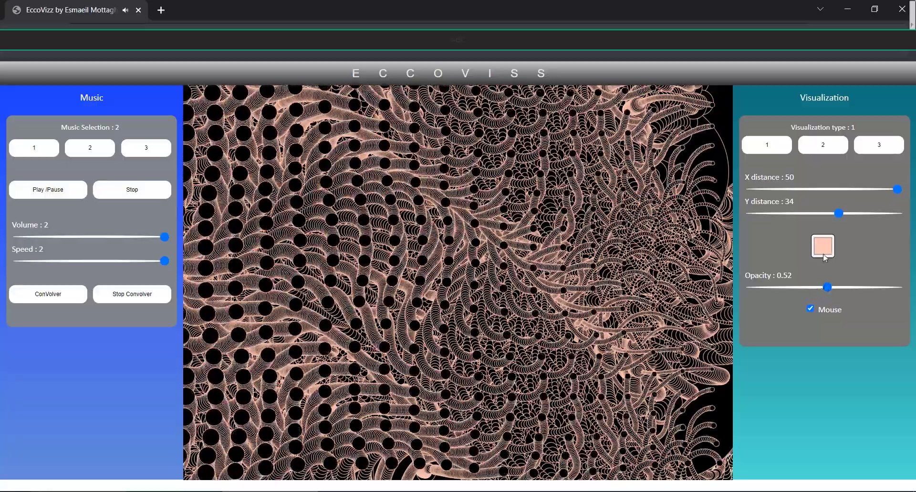
pyautogui.click(825, 256)
pyautogui.moveTo(819, 354); pyautogui.dragTo(779, 354)
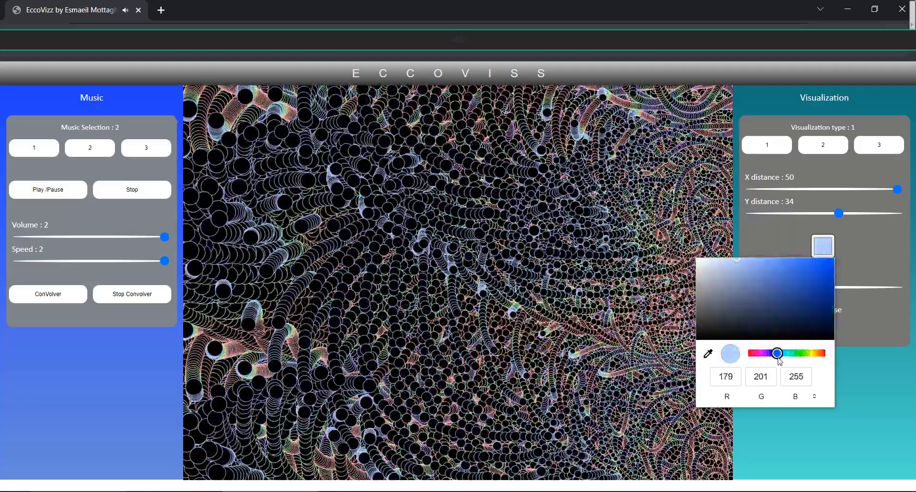
pyautogui.click(879, 316)
# - Switch to visualization type 3 with an X distance of 17 and a Y distance of 44
pyautogui.click(868, 151)
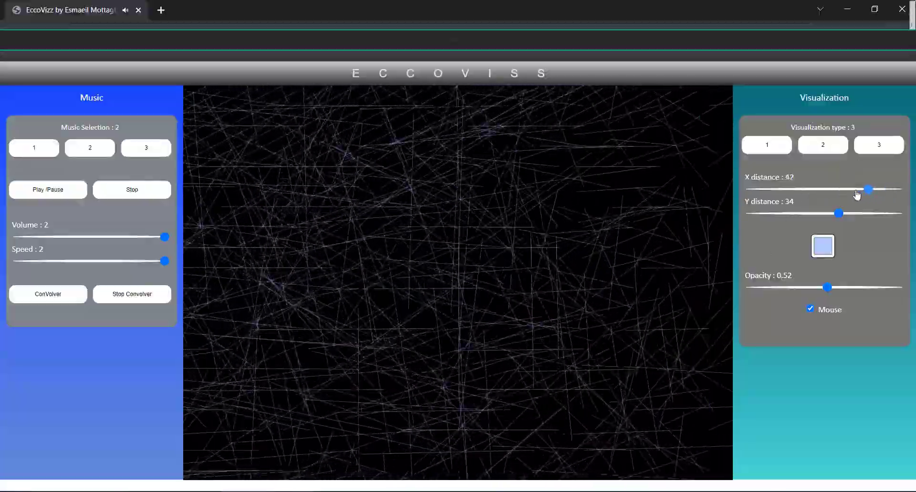
pyautogui.moveTo(781, 194); pyautogui.dragTo(777, 190)
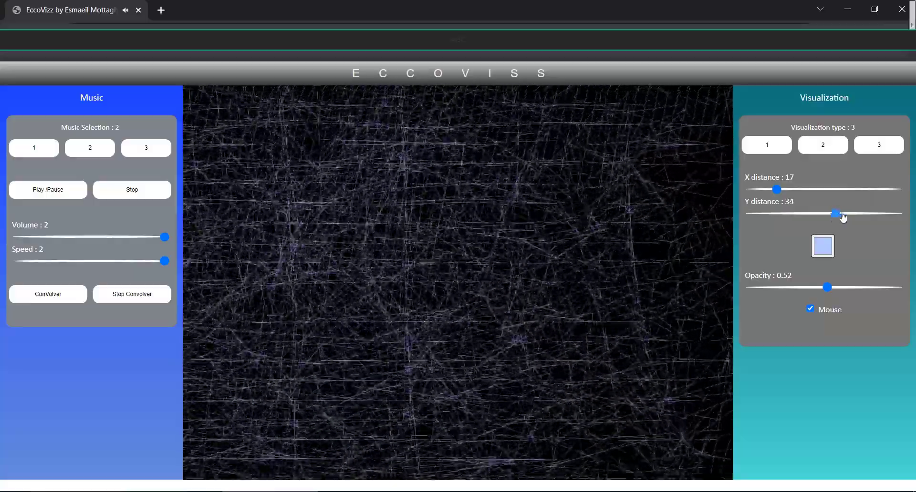
pyautogui.moveTo(838, 214); pyautogui.dragTo(875, 216)
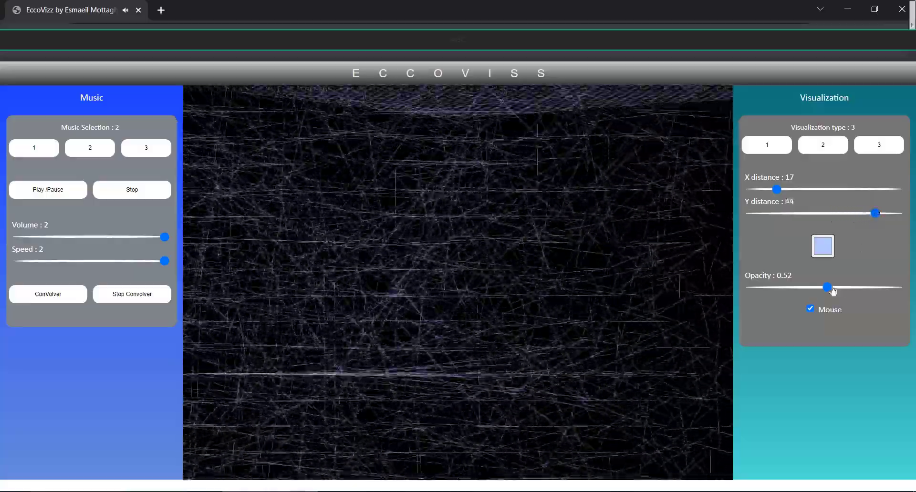
# - Try the visualization at opacity 1 and 0.35, and settle on X distance 15, Y distance 34 and opacity 0.58
pyautogui.moveTo(851, 290); pyautogui.dragTo(909, 288)
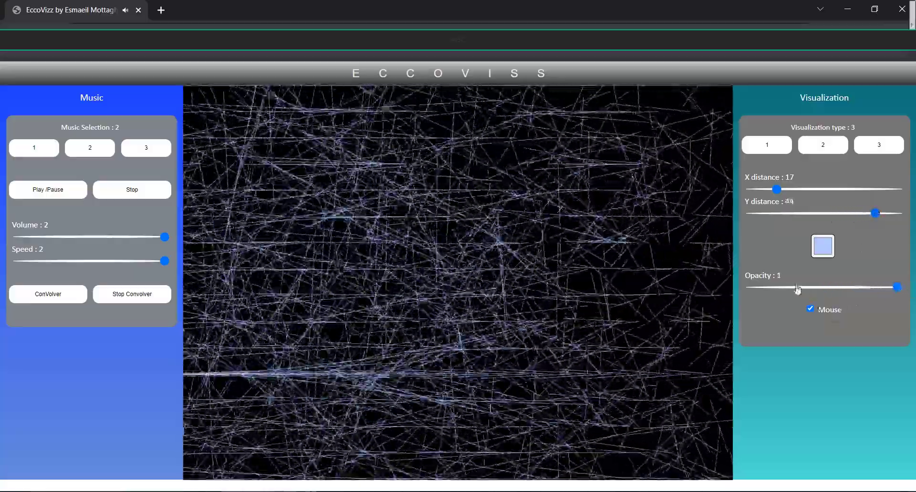
pyautogui.moveTo(799, 289); pyautogui.dragTo(774, 289)
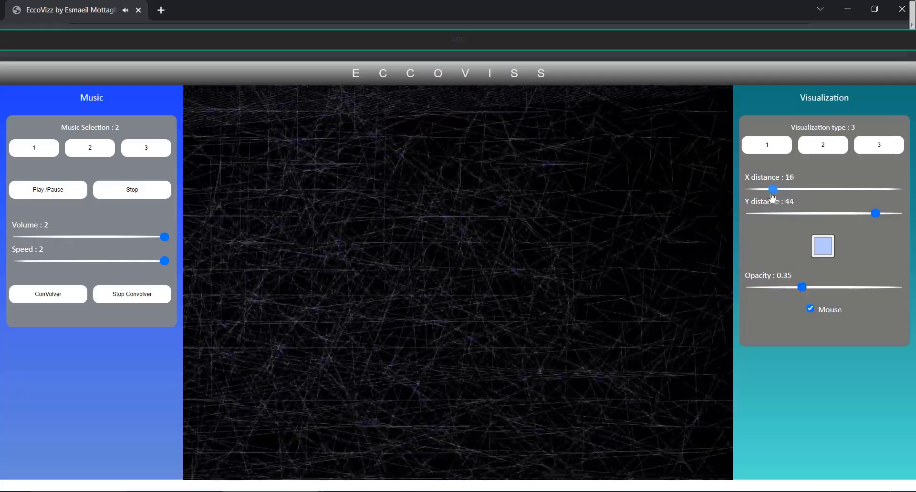
pyautogui.moveTo(773, 197); pyautogui.dragTo(770, 197)
pyautogui.moveTo(876, 213); pyautogui.dragTo(842, 218)
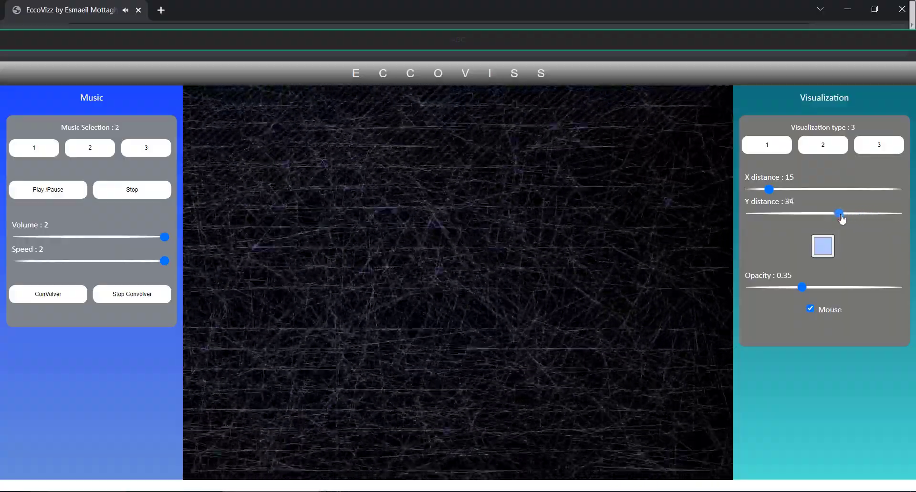
pyautogui.moveTo(802, 288); pyautogui.dragTo(840, 290)
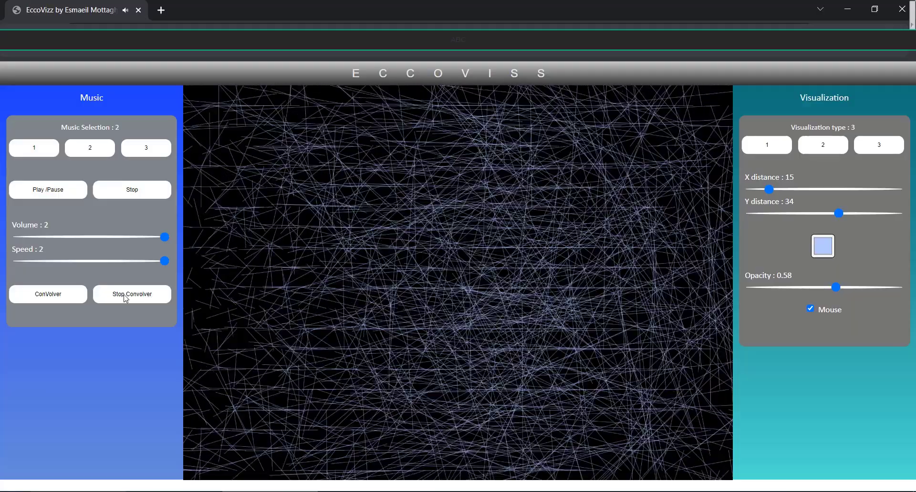
# - Toggle the music playback and vary the visualization's opacity from 0.1 up to 0.71
pyautogui.click(60, 190)
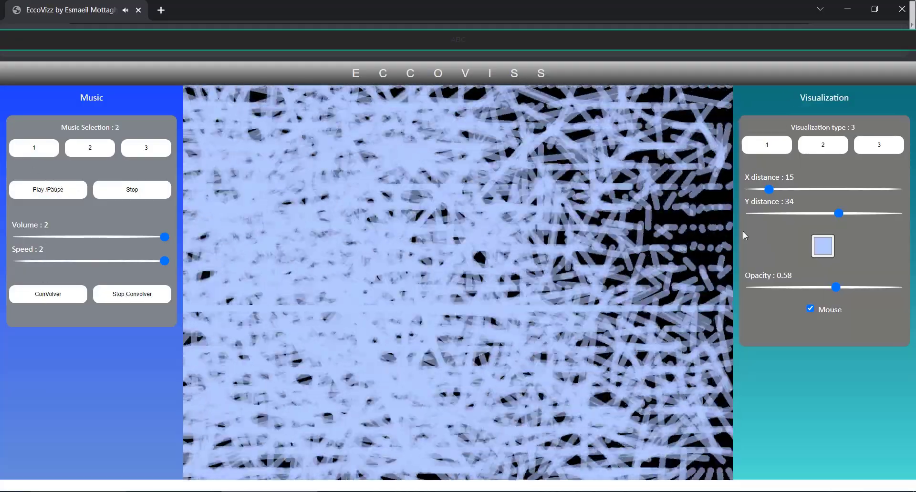
pyautogui.click(766, 288)
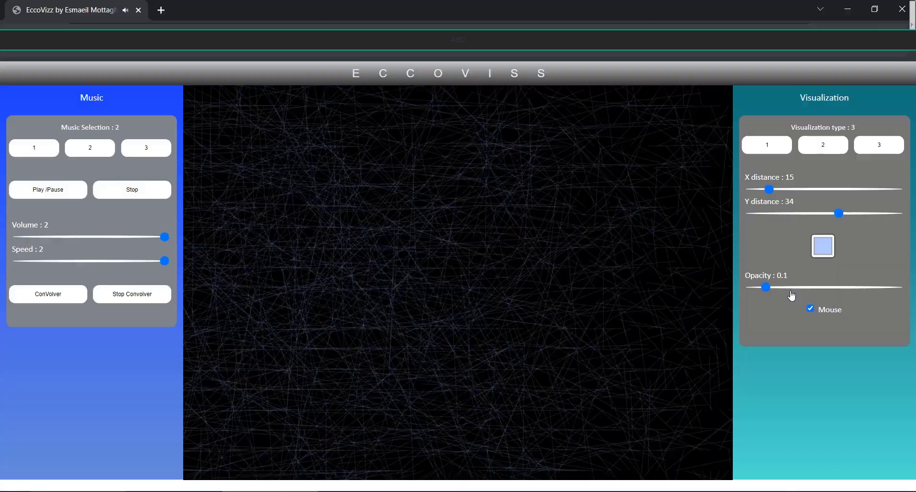
pyautogui.moveTo(790, 292); pyautogui.dragTo(854, 292)
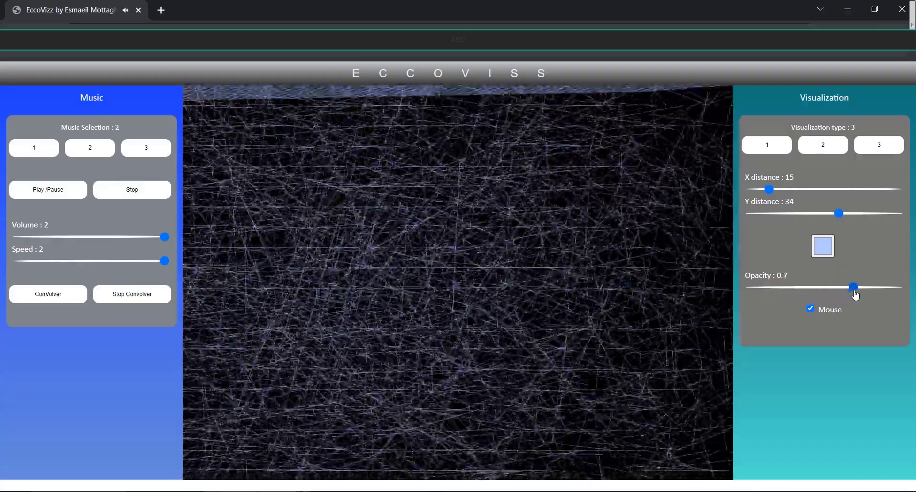
pyautogui.moveTo(856, 295); pyautogui.dragTo(856, 296)
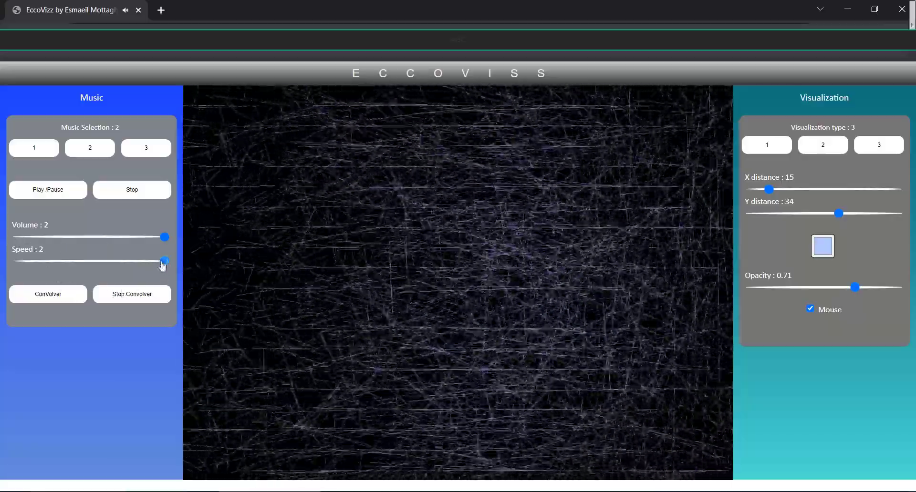
# - Keep the music speed at its maximum of 2 and apply the convolver effect to the music
pyautogui.moveTo(165, 262)
pyautogui.mouseDown()
pyautogui.moveTo(54, 269)
pyautogui.moveTo(172, 266)
pyautogui.mouseUp()
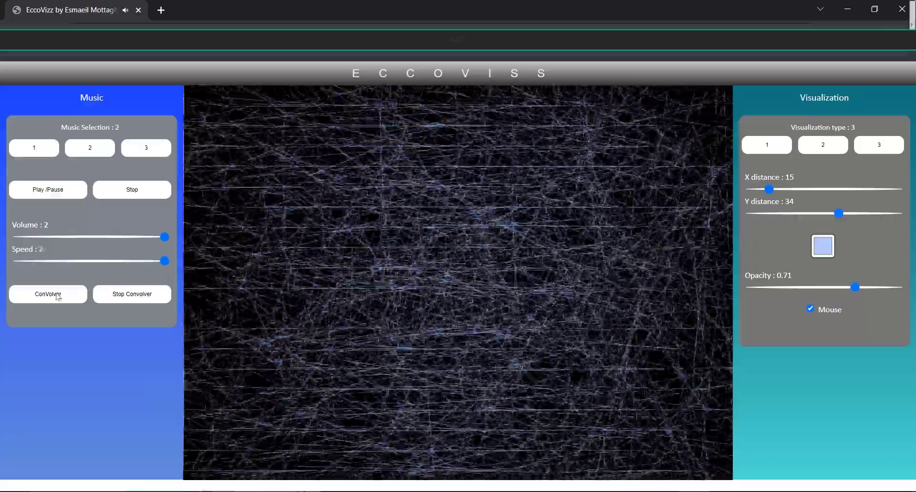
pyautogui.click(57, 297)
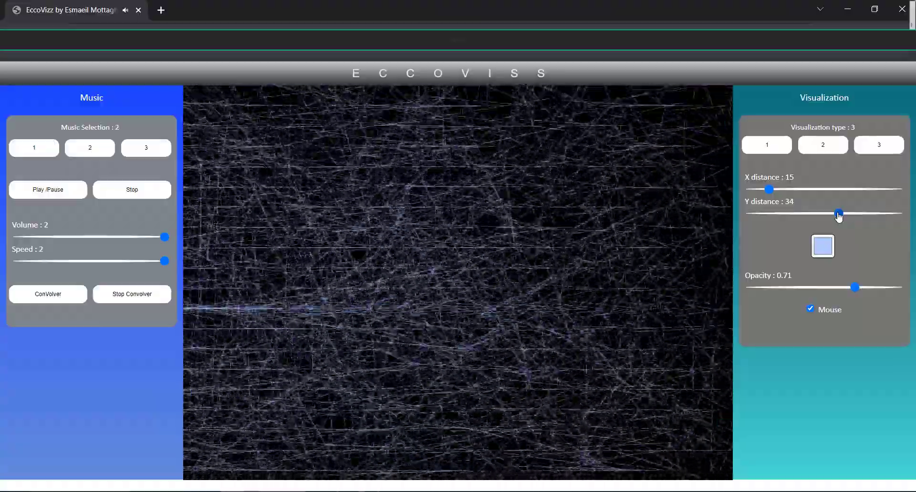
# - Lower the visualization's Y distance to 18 and its opacity to 0.41
pyautogui.moveTo(838, 217); pyautogui.dragTo(779, 220)
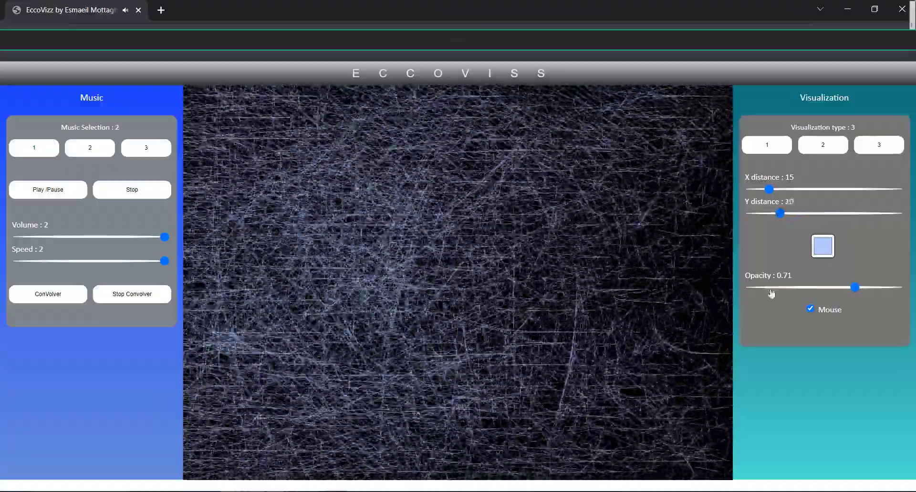
pyautogui.moveTo(775, 288); pyautogui.dragTo(813, 291)
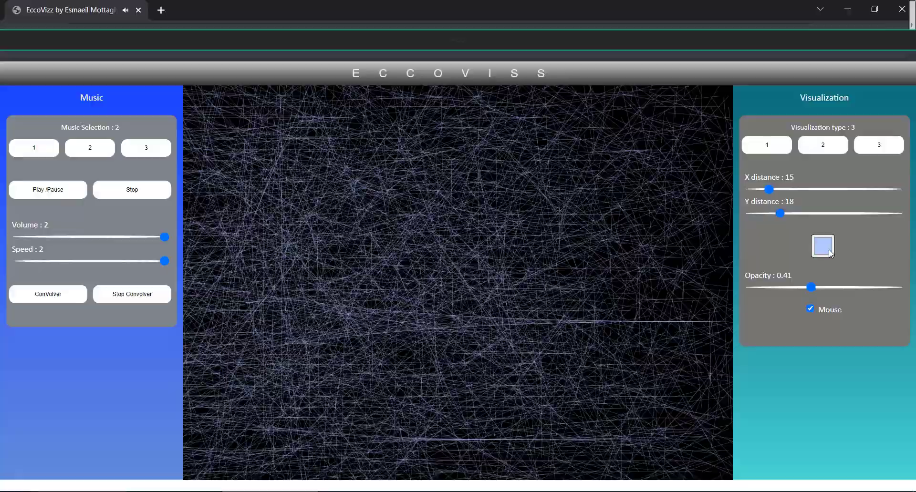
# - Lighten the visualization colour and shift its hue to a pale mint green
pyautogui.click(829, 252)
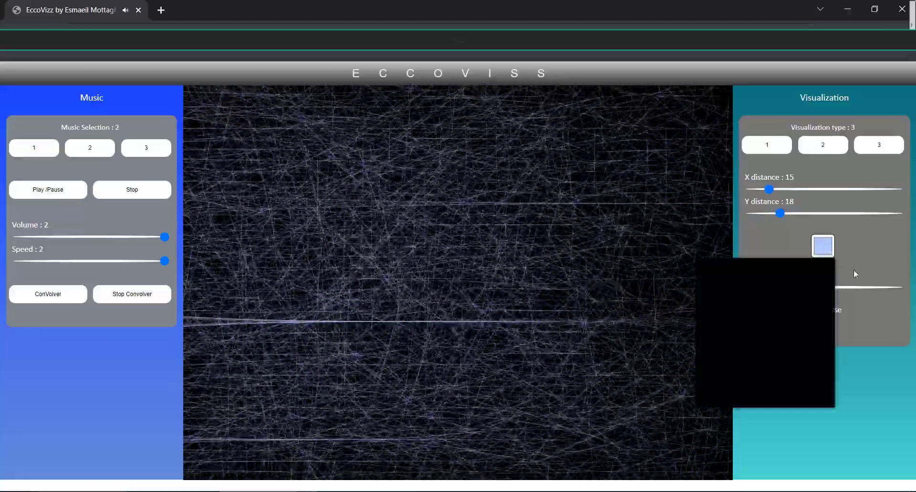
pyautogui.moveTo(734, 264); pyautogui.dragTo(724, 260)
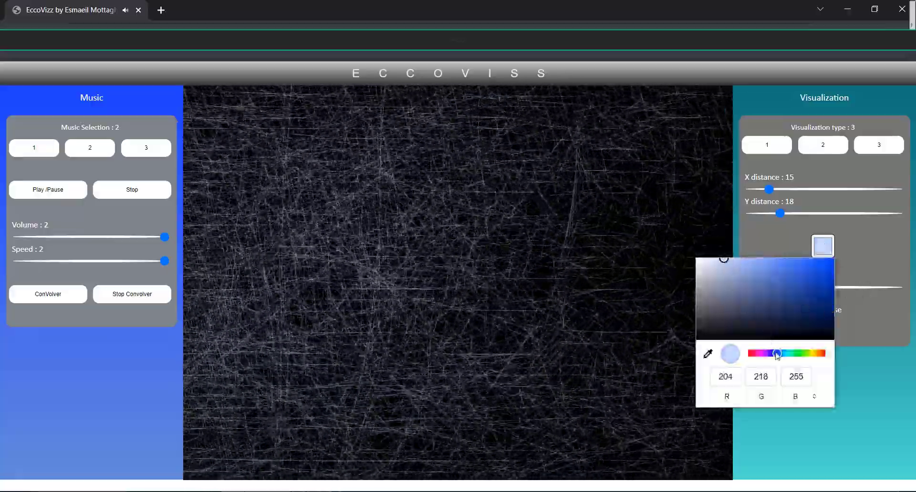
pyautogui.moveTo(776, 354); pyautogui.dragTo(792, 362)
pyautogui.click(861, 425)
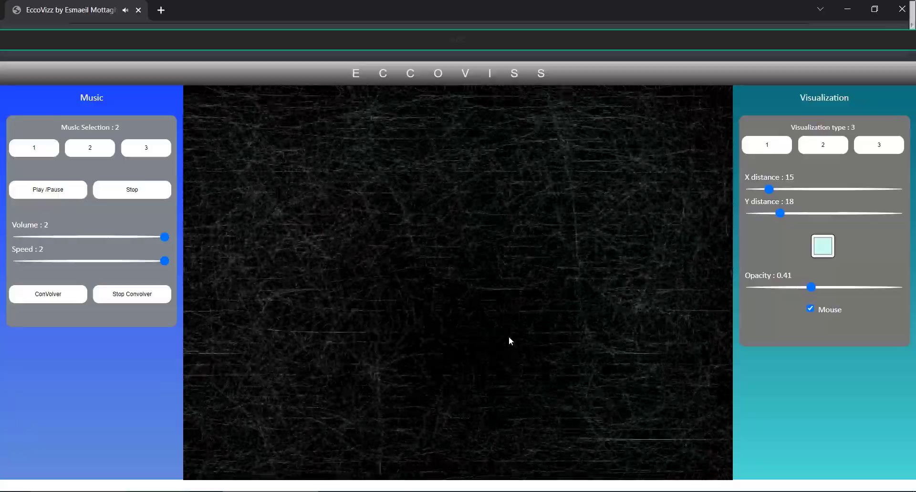
# - Toggle the visualization's mouse interaction and leave it turned off
pyautogui.click(811, 310)
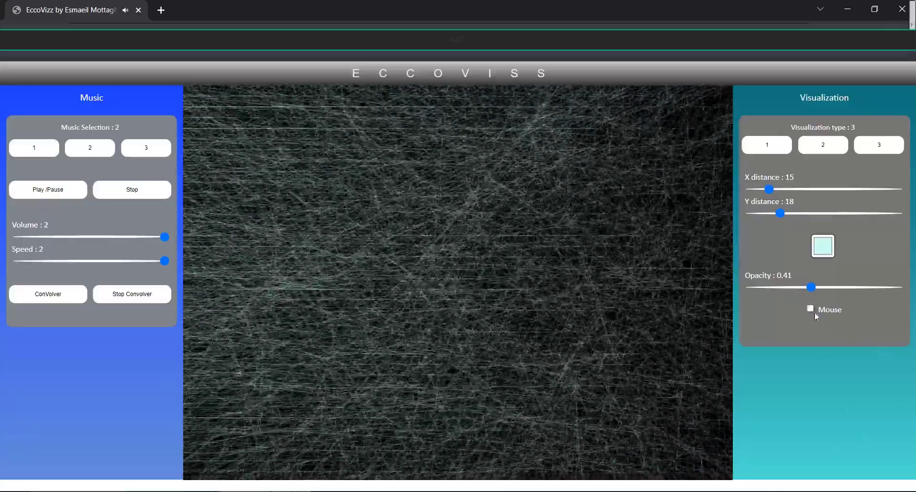
pyautogui.click(811, 310)
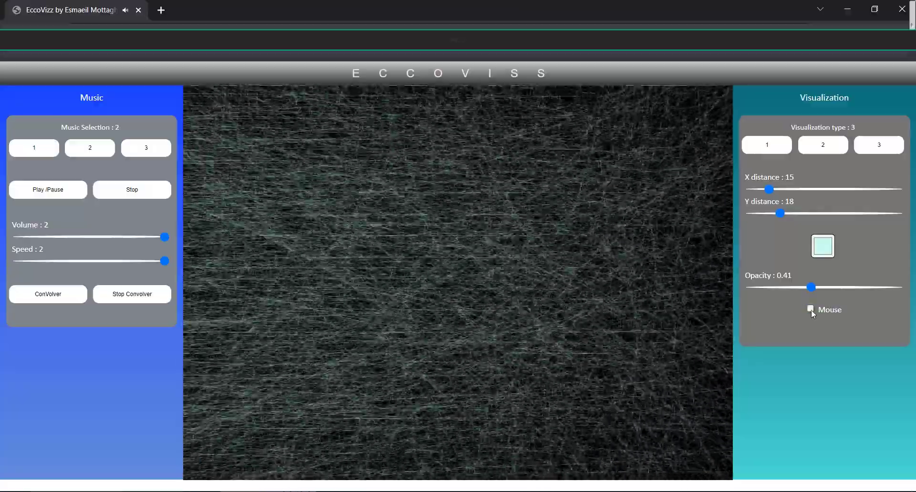
pyautogui.click(811, 310)
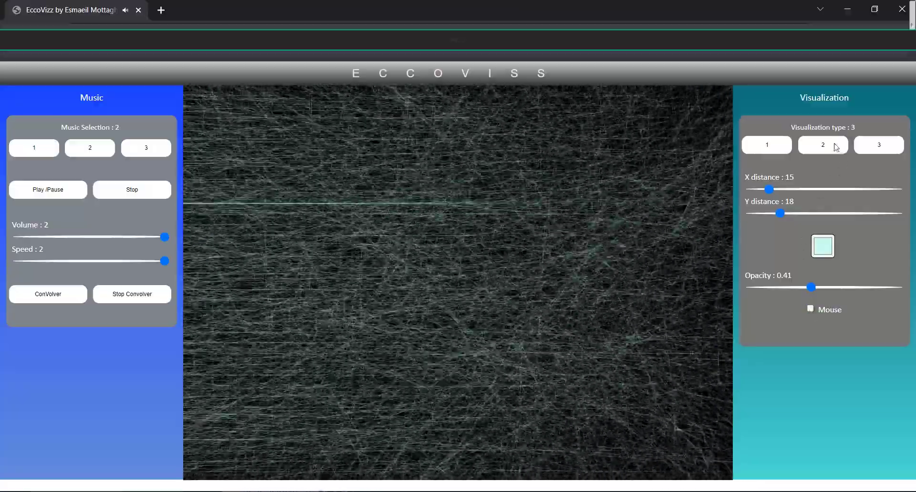
# - Switch to visualization type 2 with mouse interaction on, and raise the X distance slightly
pyautogui.click(837, 148)
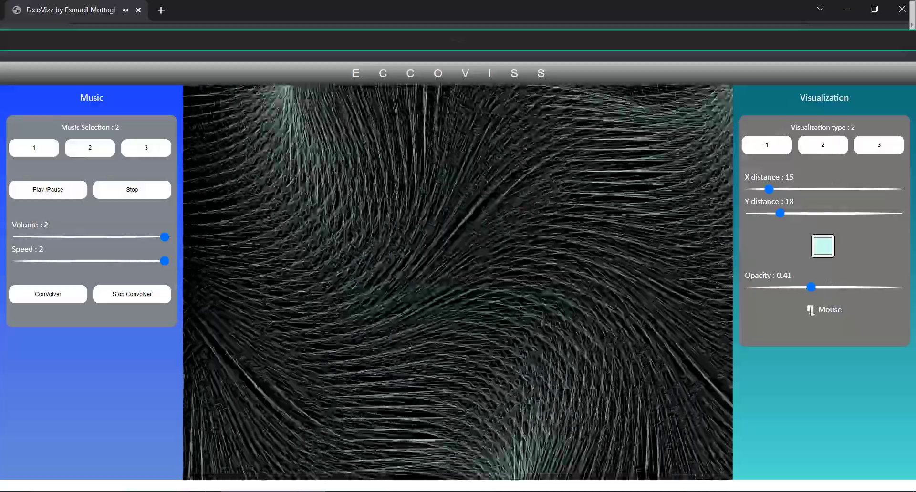
pyautogui.click(810, 309)
pyautogui.click(818, 145)
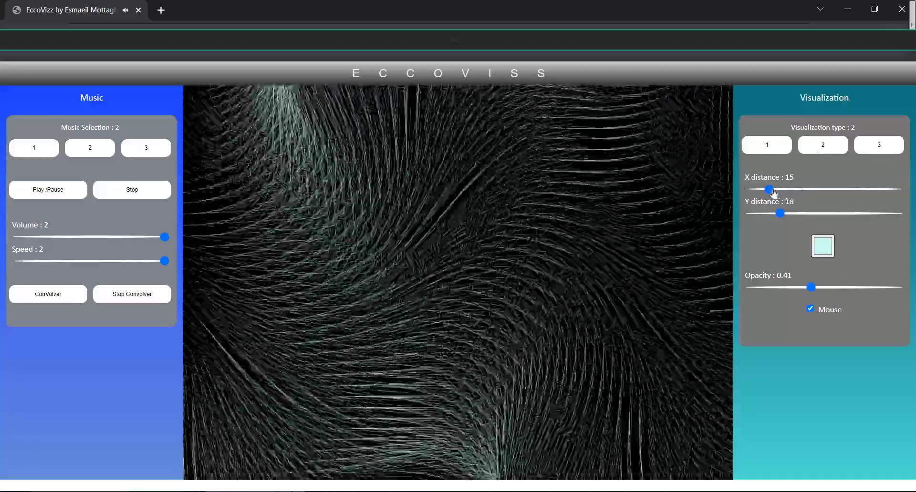
pyautogui.moveTo(769, 190); pyautogui.dragTo(780, 191)
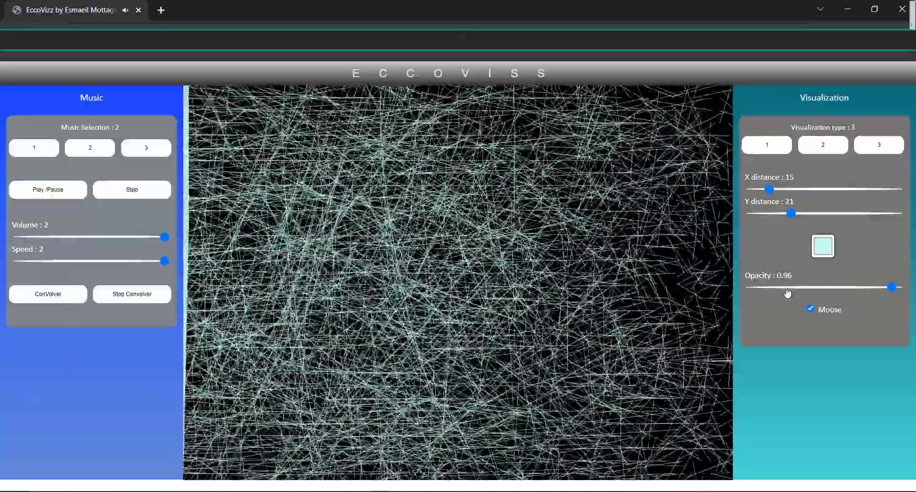
# - Reduce the X and Y distances to 10 and bring the opacity down to 0.2
pyautogui.click(786, 287)
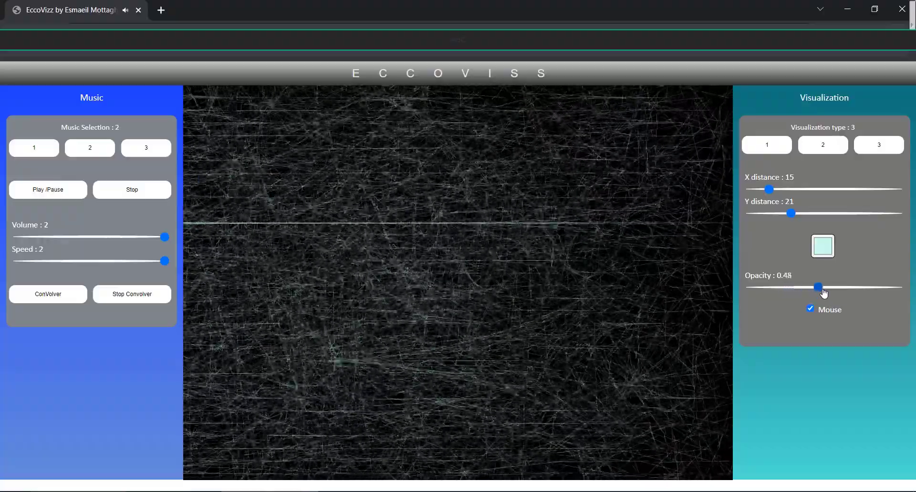
pyautogui.moveTo(822, 289); pyautogui.dragTo(824, 287)
pyautogui.moveTo(790, 217); pyautogui.dragTo(750, 192)
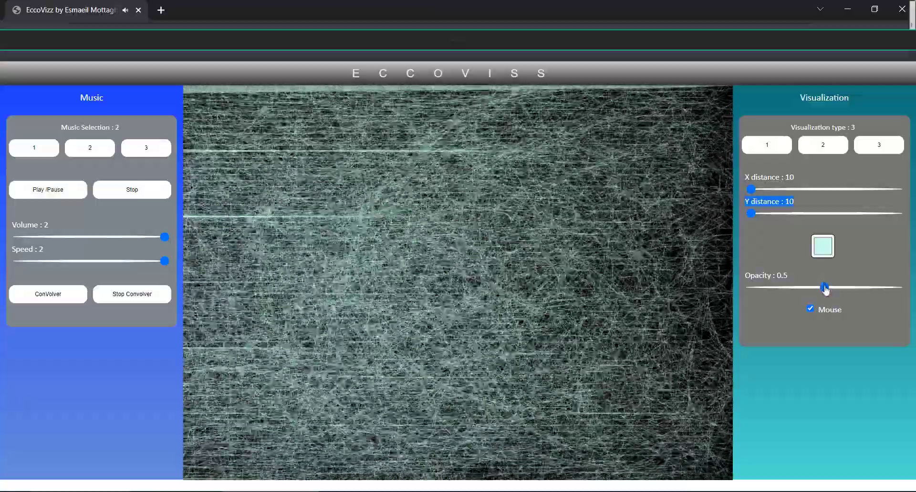
pyautogui.moveTo(825, 289); pyautogui.dragTo(781, 292)
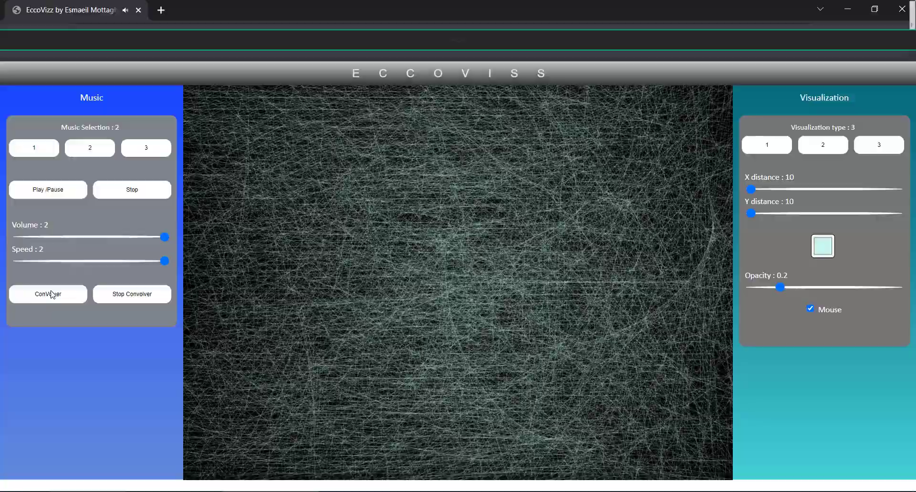
# - Apply the convolver effect to the music and change the visualization colour to a pale orange
pyautogui.click(52, 294)
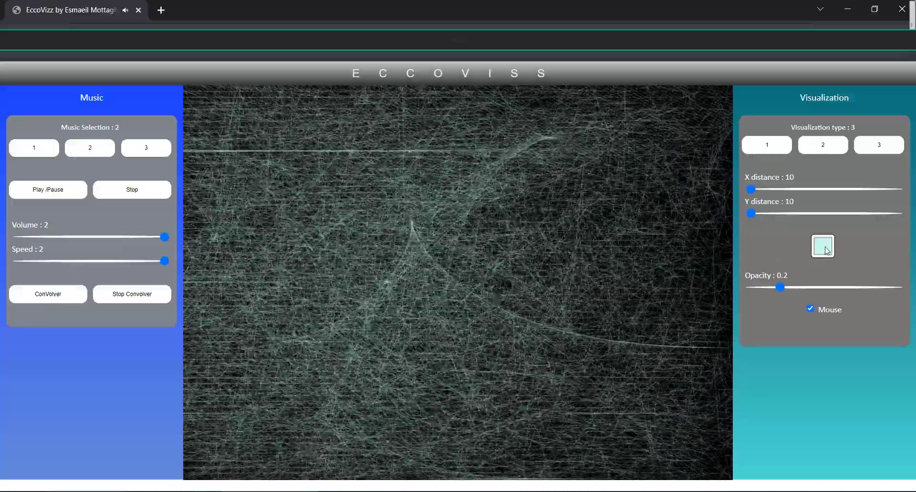
pyautogui.click(822, 246)
pyautogui.moveTo(794, 358); pyautogui.dragTo(816, 361)
pyautogui.click(853, 371)
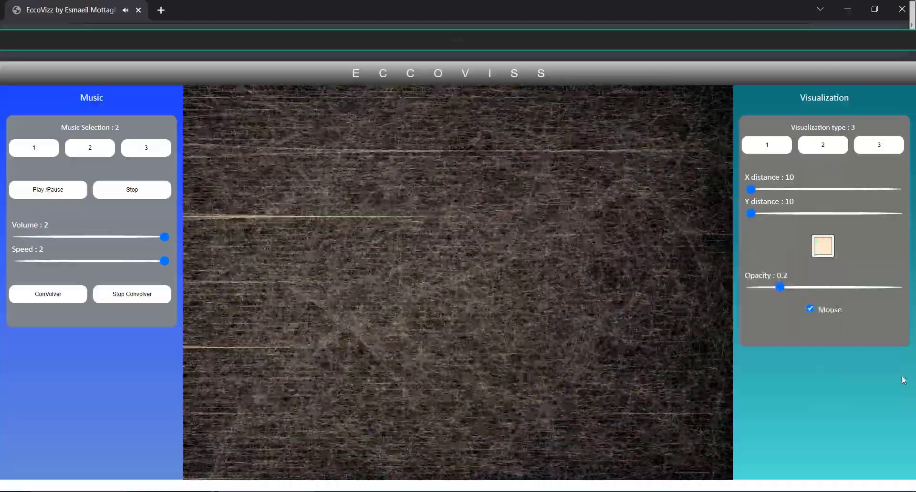